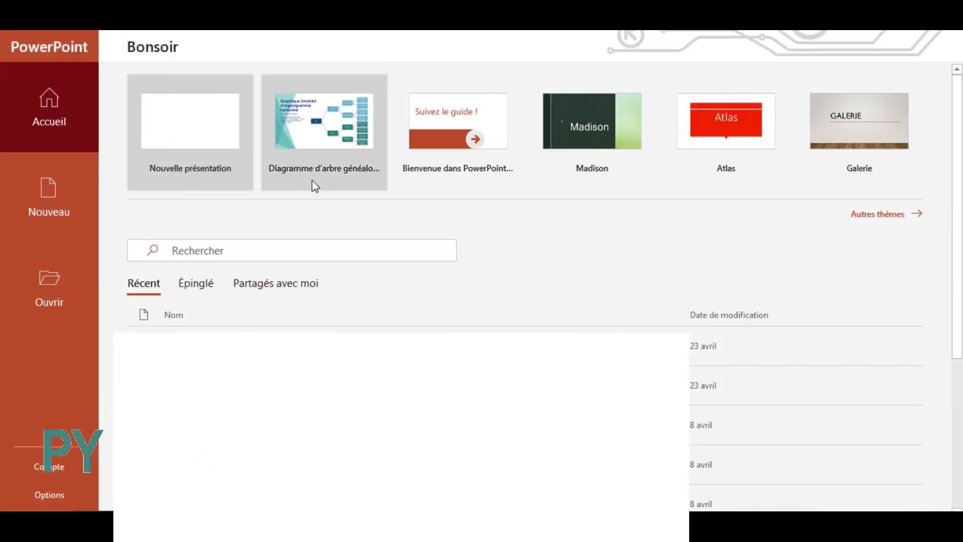
- Create a blank presentation from the start screen with Nouvelle présentation
{"action": "left_click", "coordinate": [191, 142]}
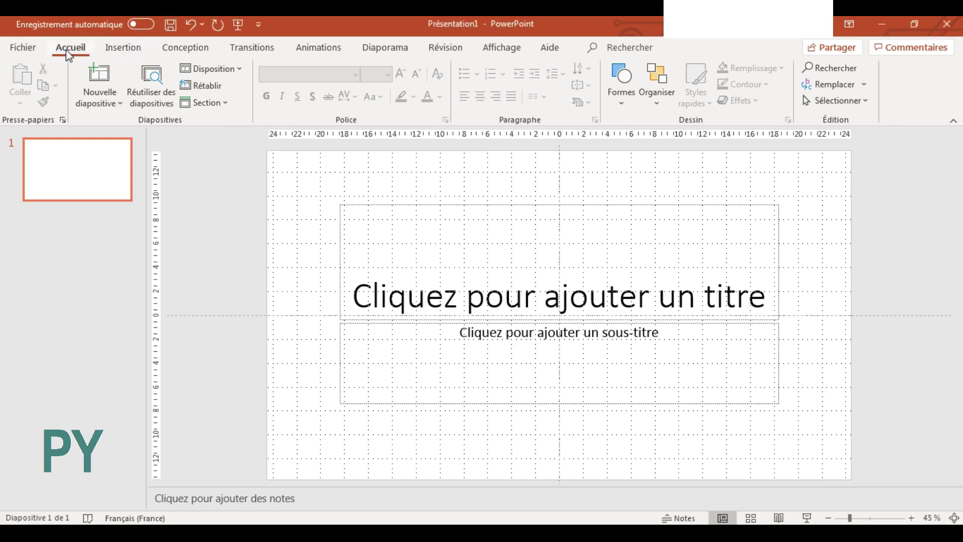
{"action": "left_click", "coordinate": [124, 50]}
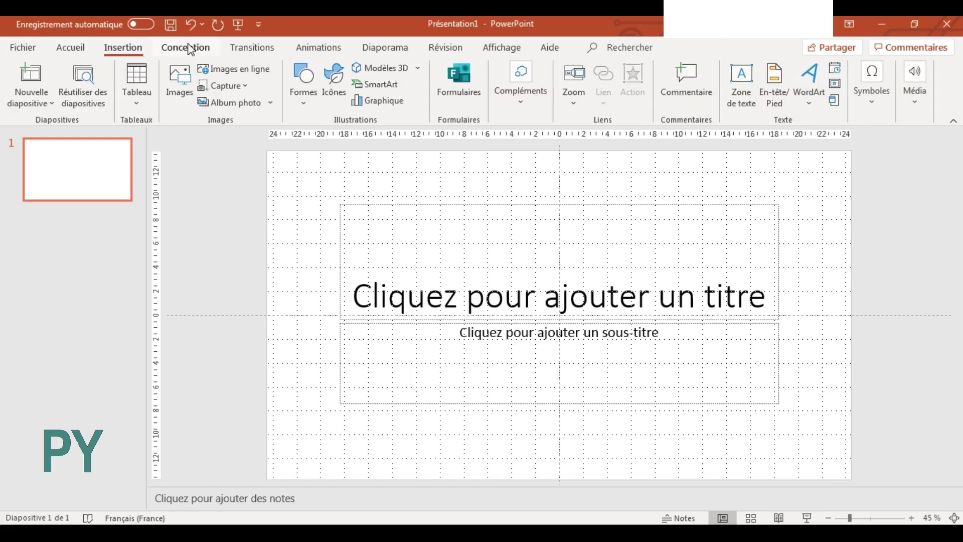
{"action": "left_click", "coordinate": [188, 48]}
{"action": "left_click", "coordinate": [258, 51]}
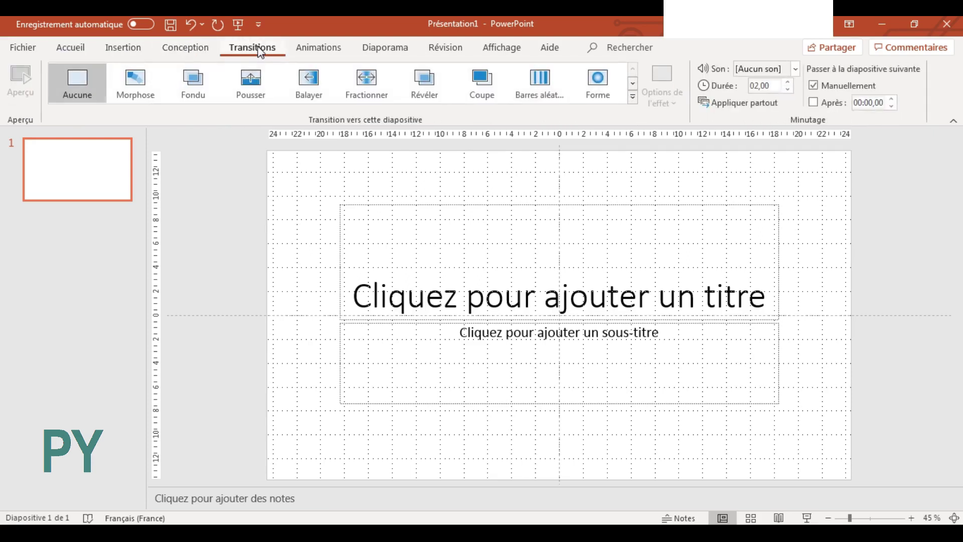
{"action": "left_click", "coordinate": [63, 185]}
{"action": "left_click", "coordinate": [70, 48]}
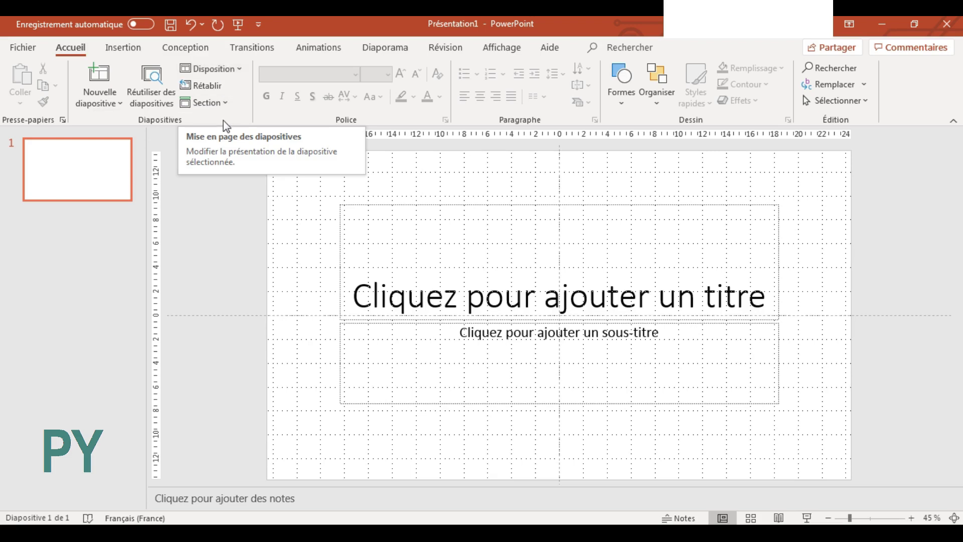
{"action": "left_click", "coordinate": [236, 71]}
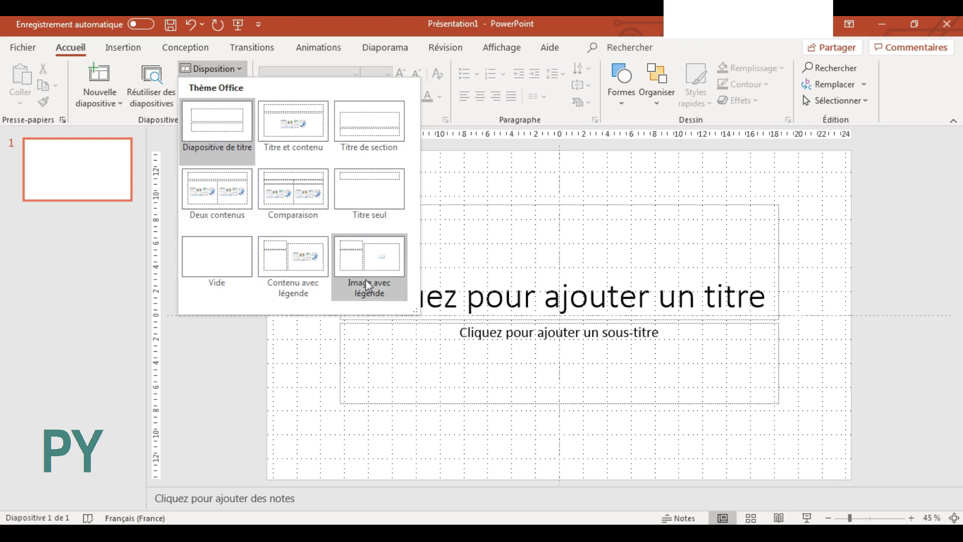
{"action": "left_click", "coordinate": [295, 205]}
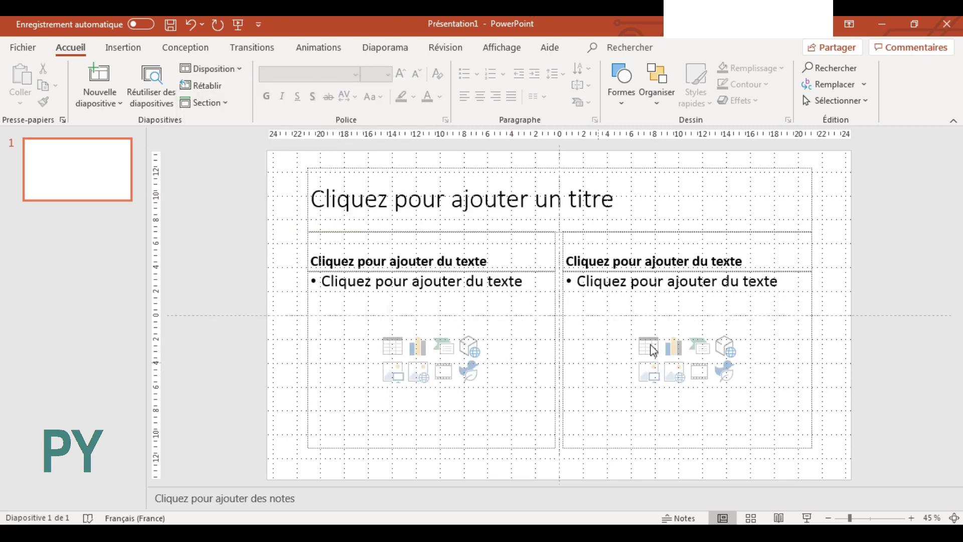
{"action": "left_click", "coordinate": [238, 70]}
{"action": "left_click", "coordinate": [216, 124]}
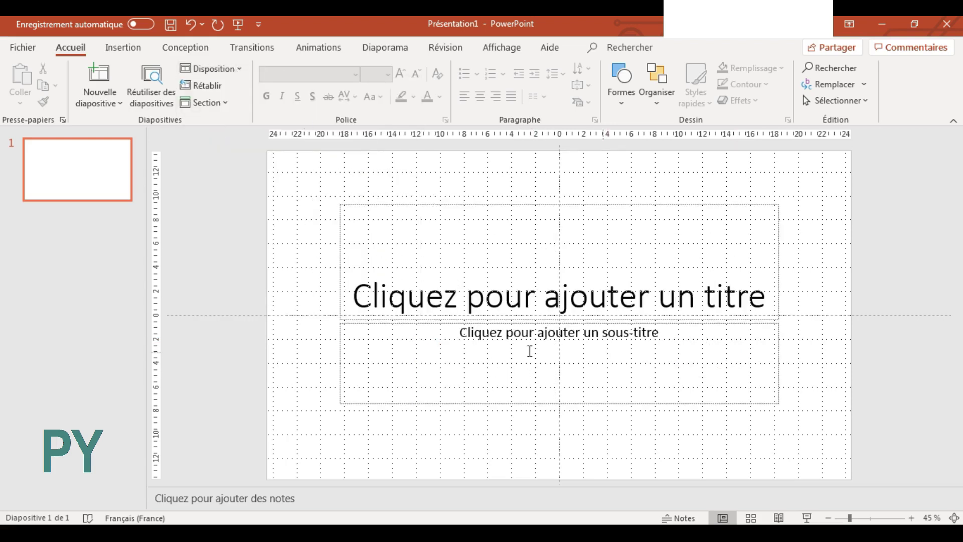
{"action": "left_click", "coordinate": [235, 74]}
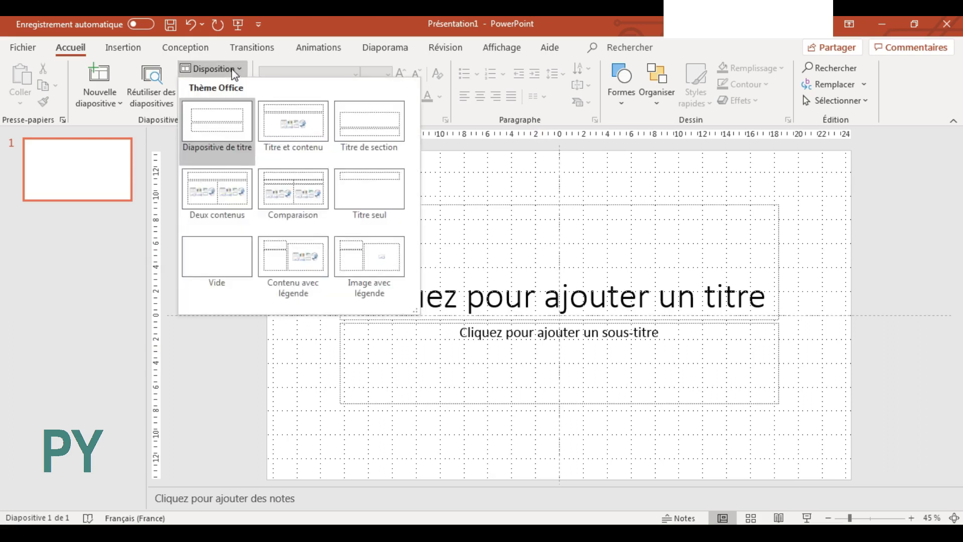
{"action": "left_click", "coordinate": [296, 249]}
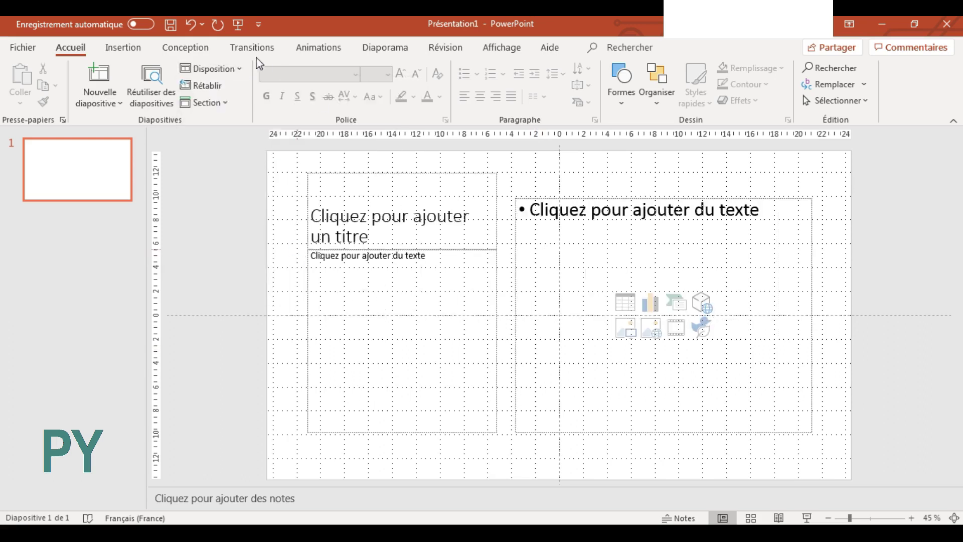
{"action": "left_click", "coordinate": [206, 70]}
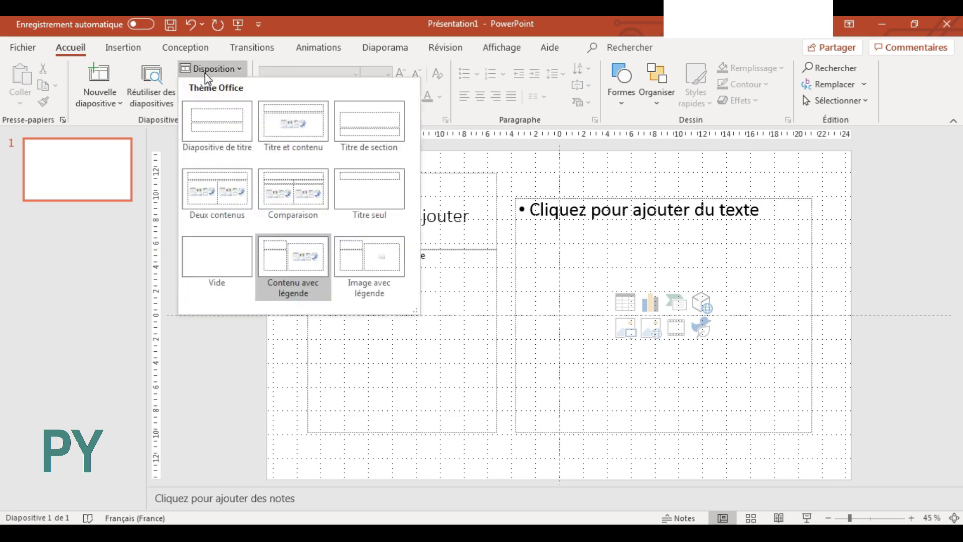
{"action": "left_click", "coordinate": [216, 129]}
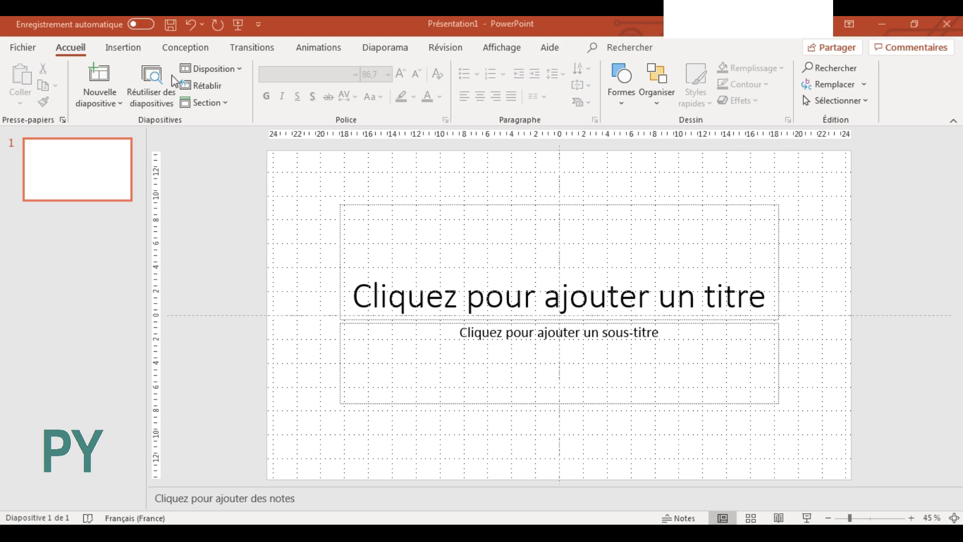
- Set a custom slide size of Format A4 (210 x 297 mm), portrait, scaling content up
{"action": "left_click", "coordinate": [183, 50]}
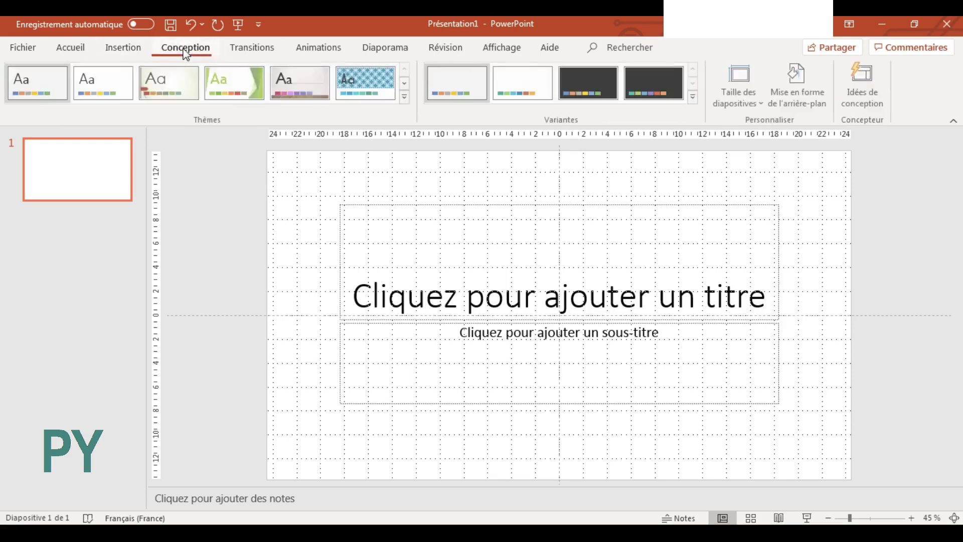
{"action": "left_click", "coordinate": [744, 105]}
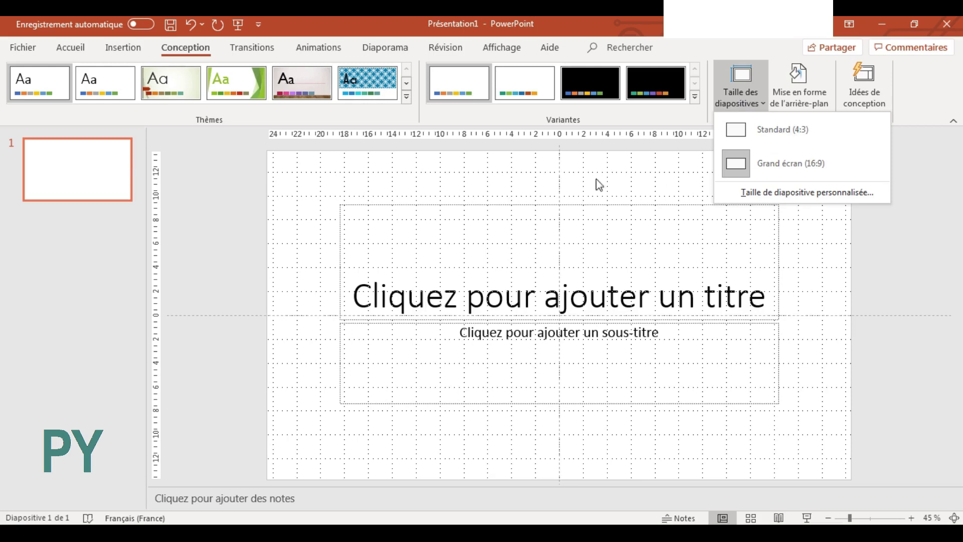
{"action": "left_click", "coordinate": [772, 195]}
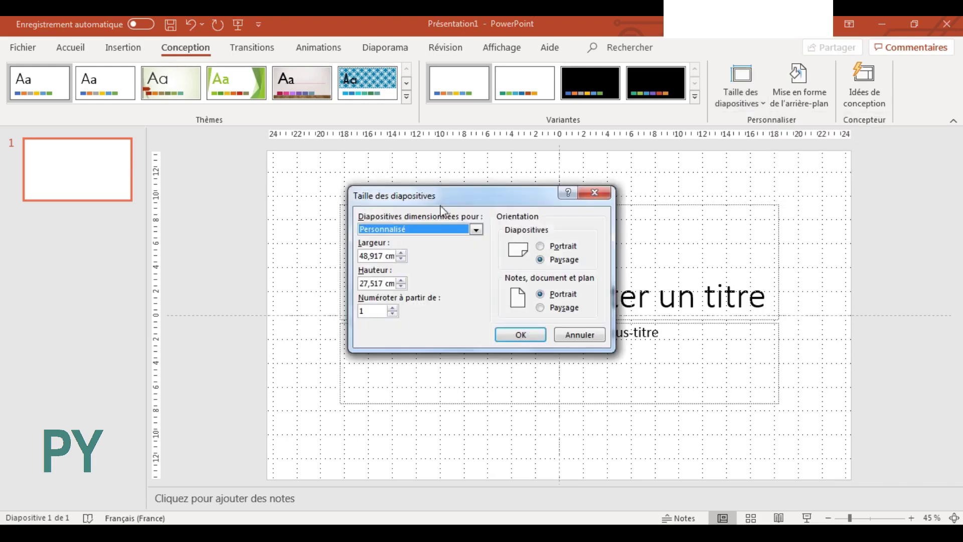
{"action": "left_click", "coordinate": [476, 229]}
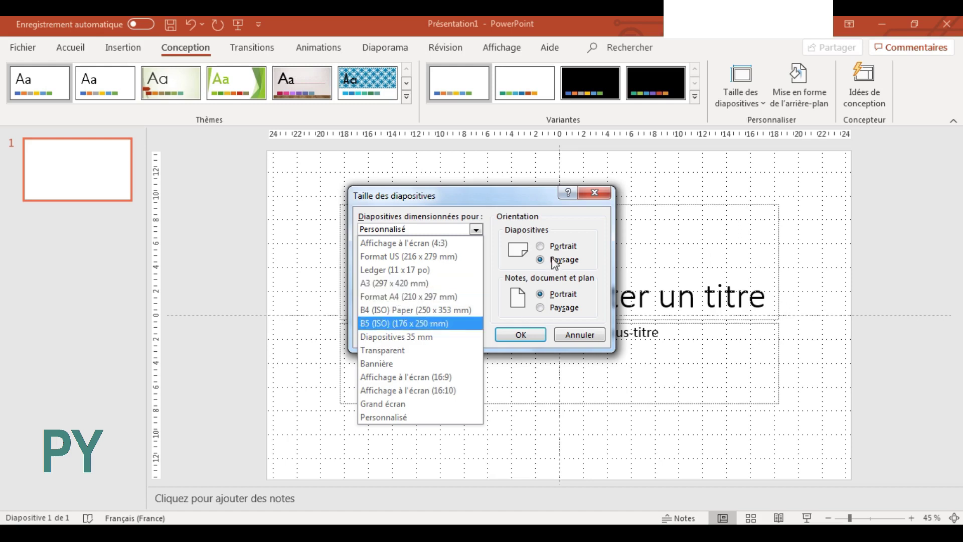
{"action": "left_click", "coordinate": [427, 302]}
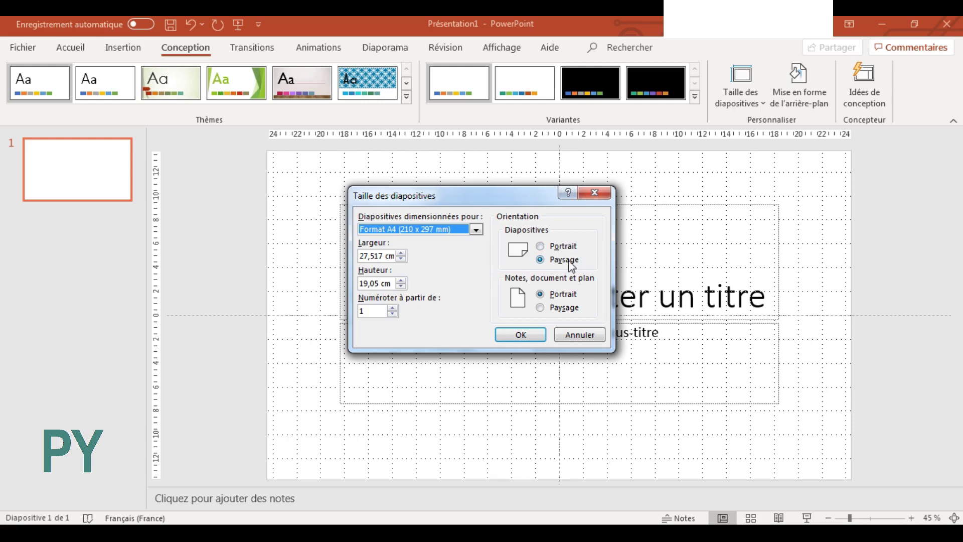
{"action": "left_click", "coordinate": [542, 247]}
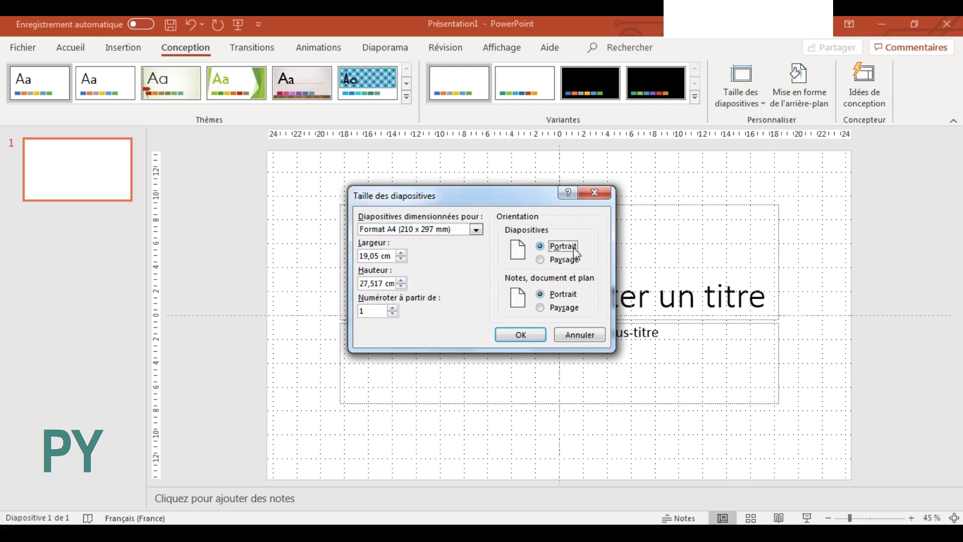
{"action": "left_click", "coordinate": [529, 334]}
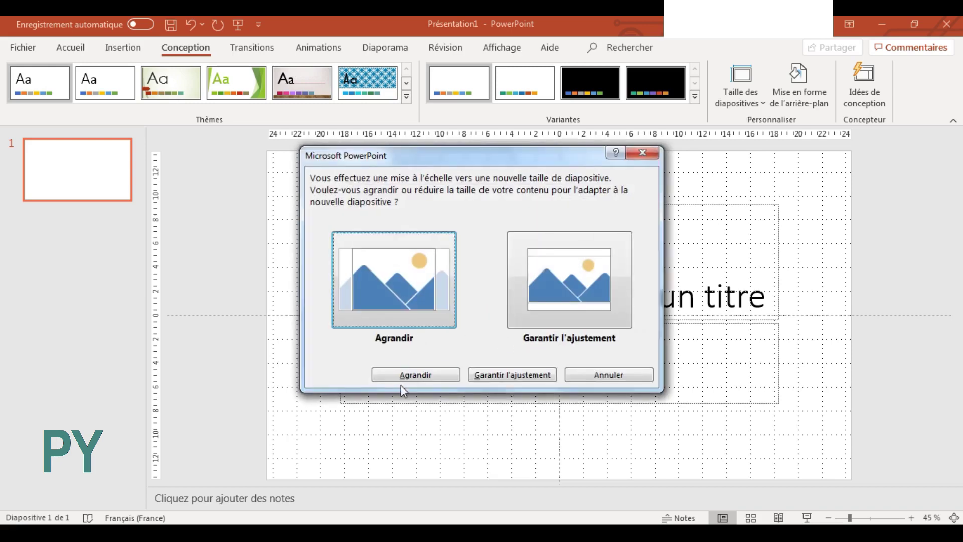
{"action": "left_click", "coordinate": [410, 376]}
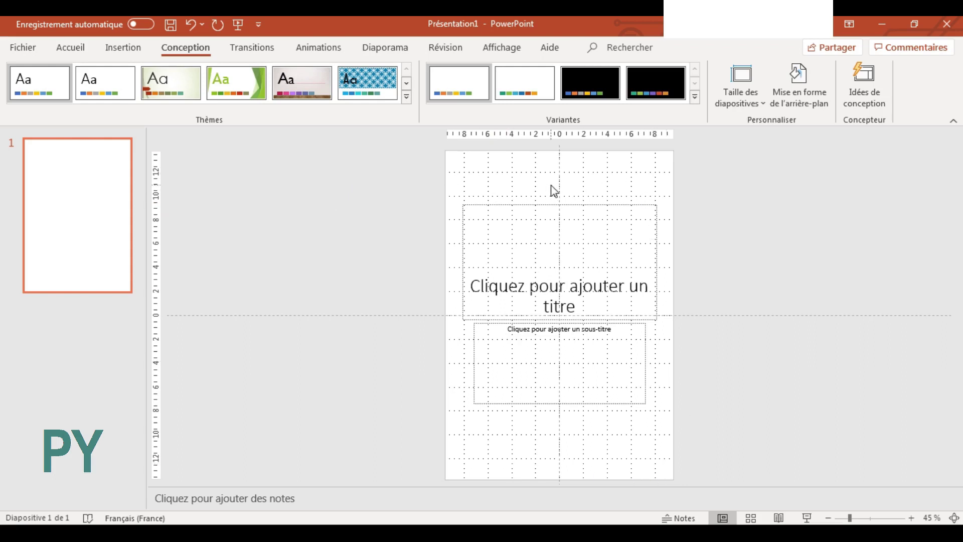
- Switch the slide size back to Grand écran (16:9), scaling content up
{"action": "left_click", "coordinate": [743, 93]}
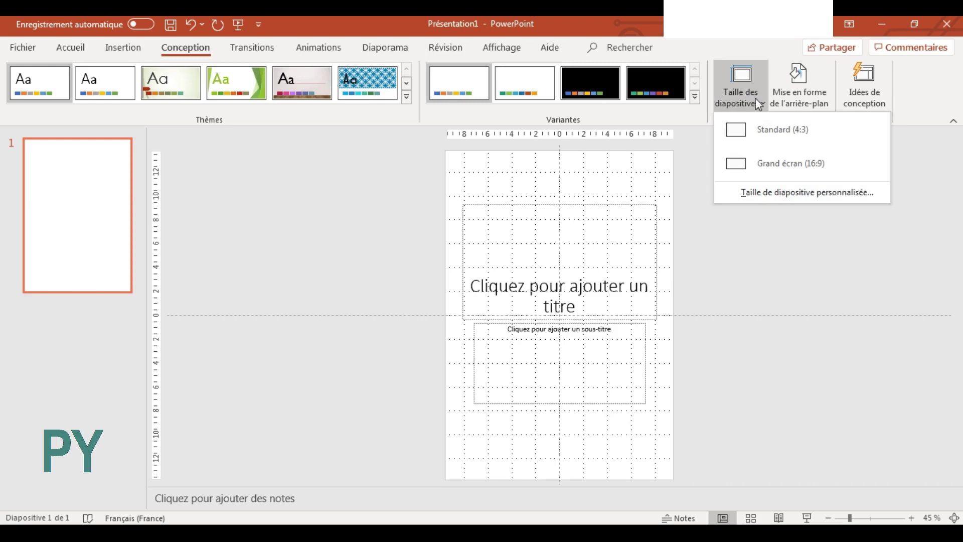
{"action": "left_click", "coordinate": [780, 171]}
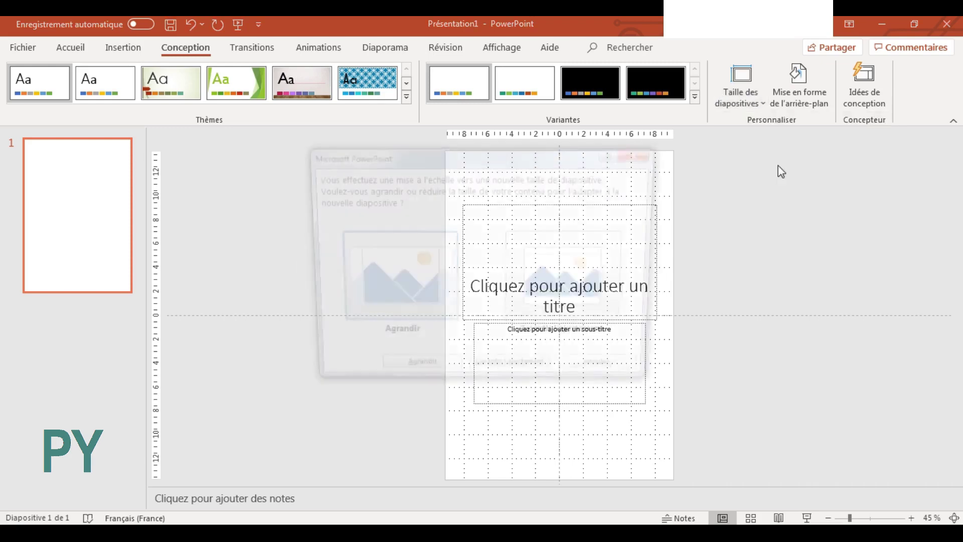
{"action": "left_click", "coordinate": [415, 375]}
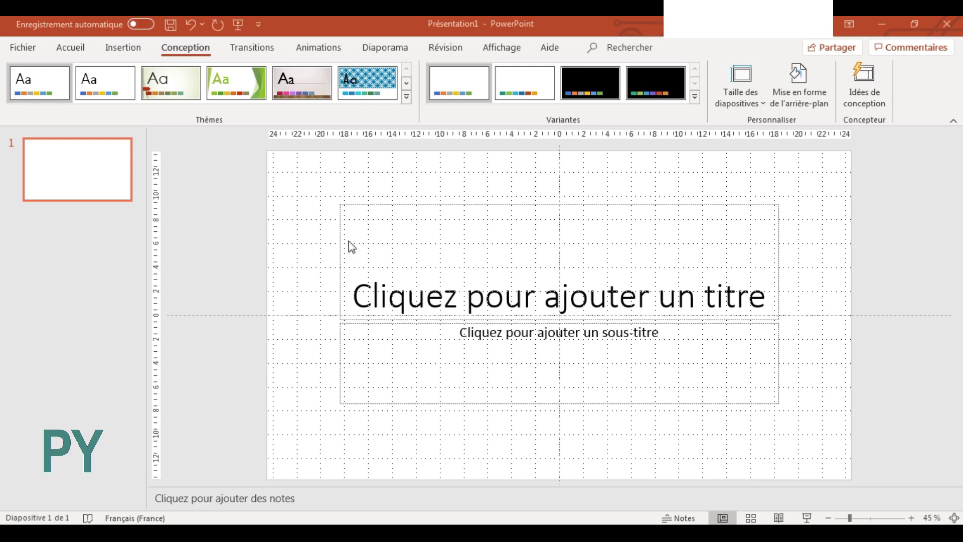
- Type TITRE DE DIAPOSITIVE into the title placeholder and select the whole text
{"action": "left_click", "coordinate": [70, 50]}
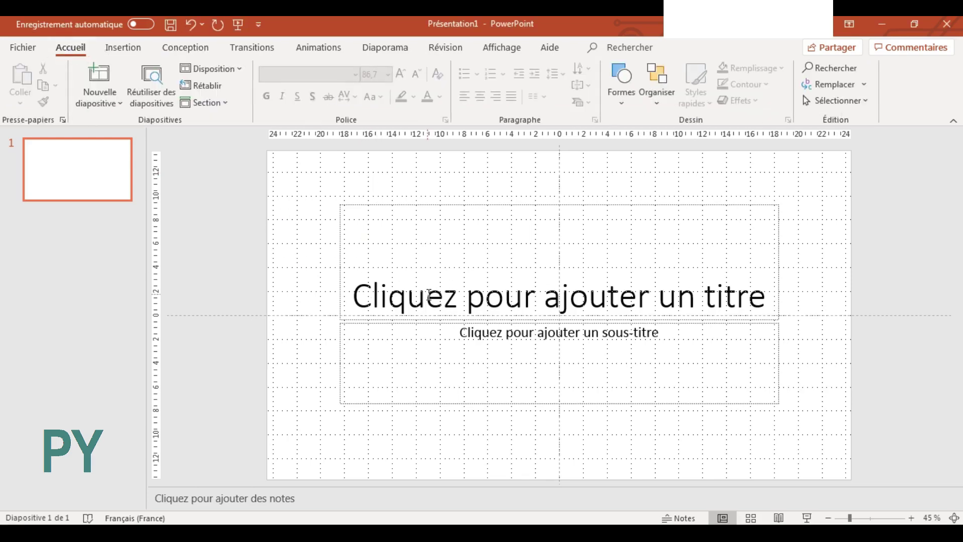
{"action": "left_click", "coordinate": [762, 298]}
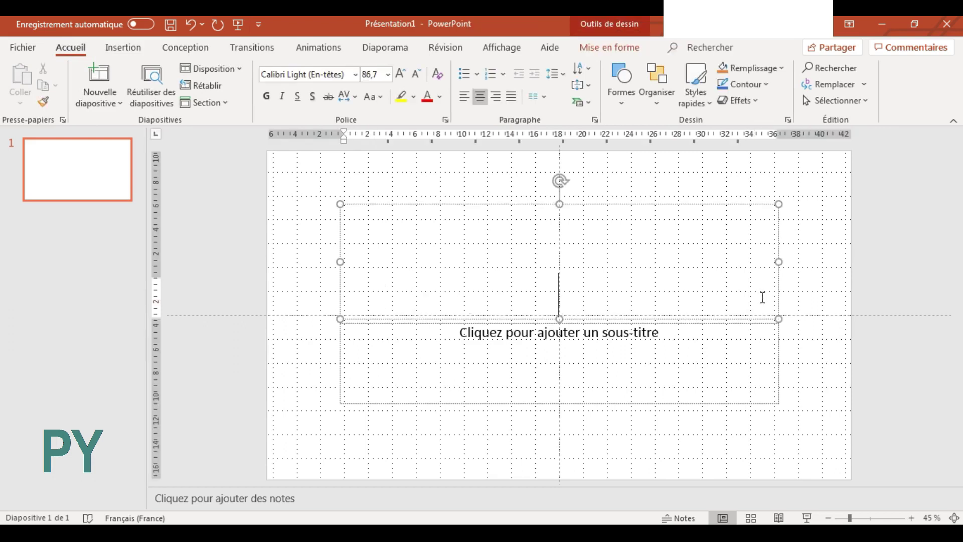
{"action": "key", "text": "Caps_Lock"}
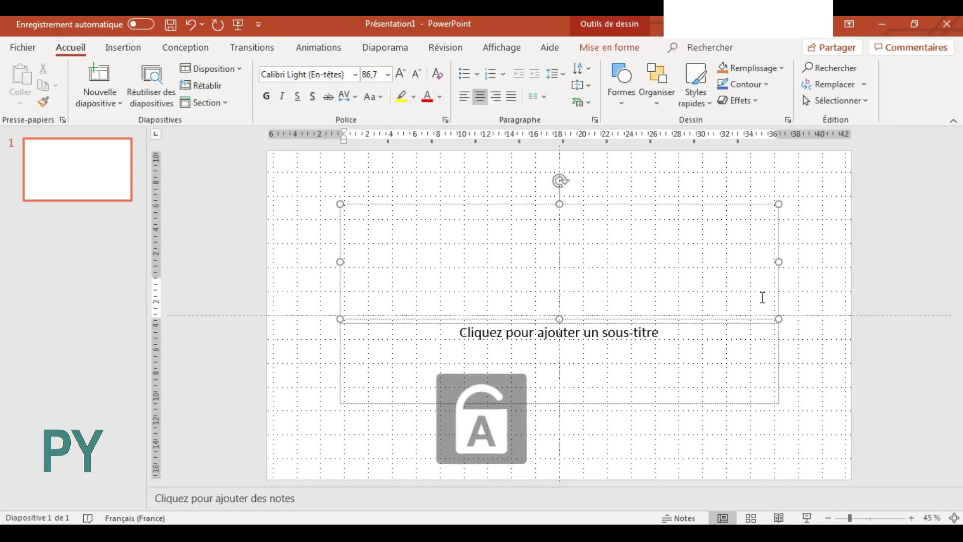
{"action": "key", "text": "Caps_Lock"}
{"action": "type", "text": "TI"}
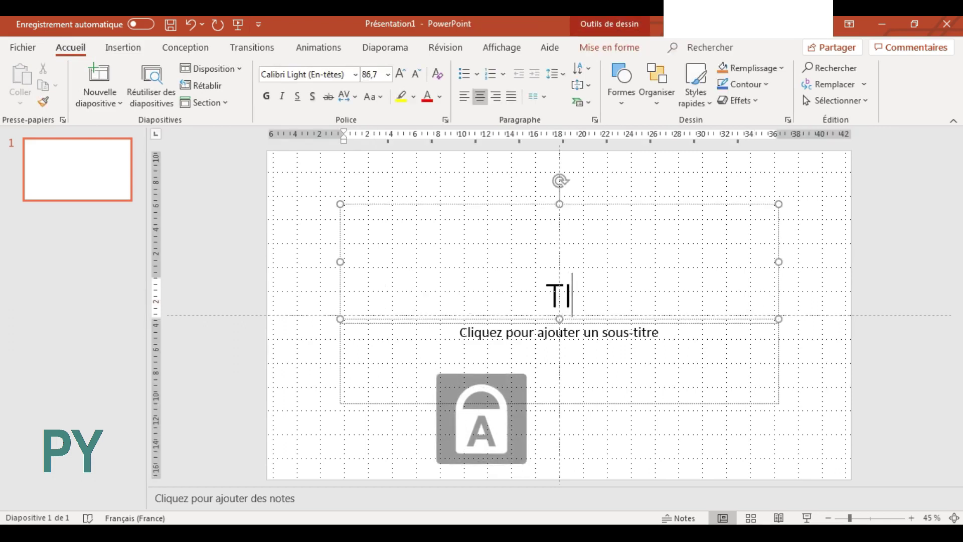
{"action": "type", "text": "TRE"}
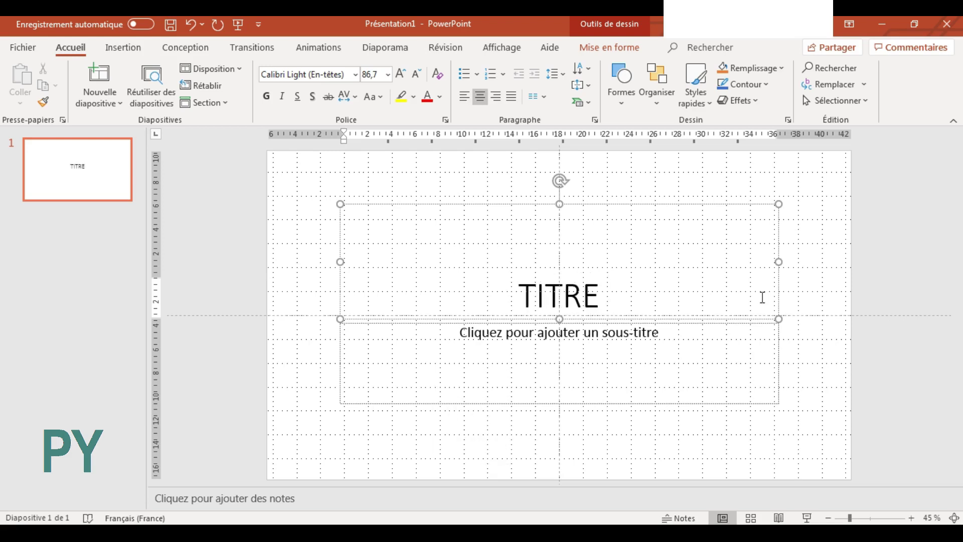
{"action": "type", "text": " DE "}
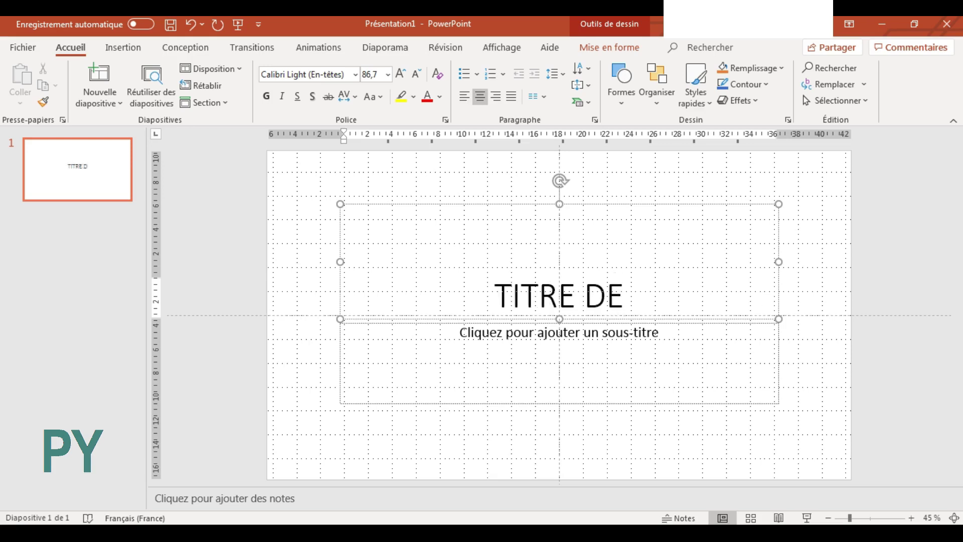
{"action": "type", "text": "DIAPO"}
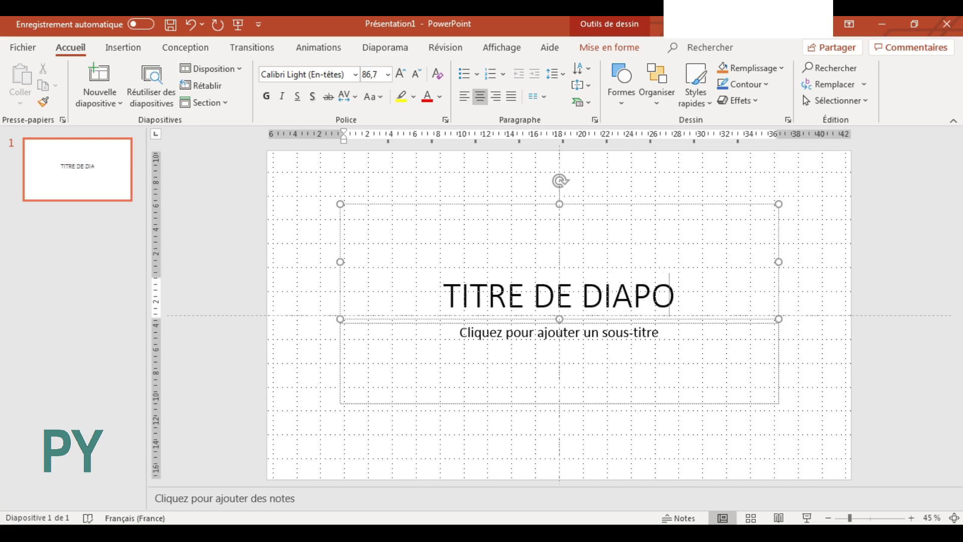
{"action": "type", "text": "SITIVE"}
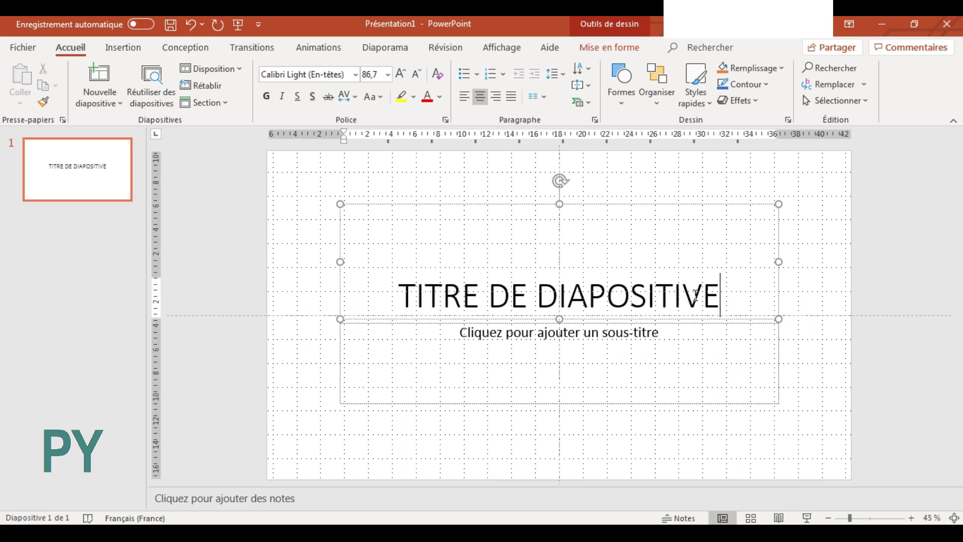
{"action": "left_click_drag", "start_coordinate": [726, 291], "coordinate": [483, 296]}
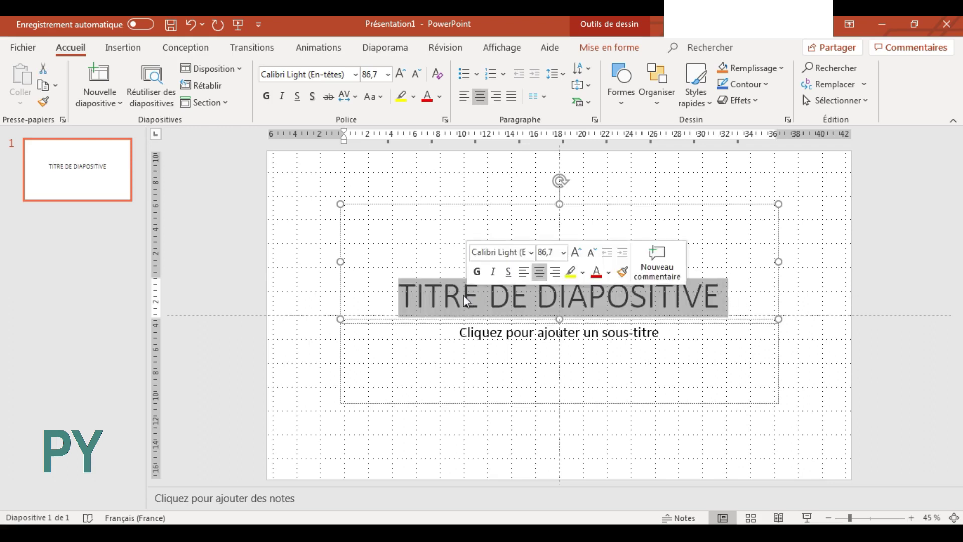
- Apply the Broadway font to the title text
{"action": "left_click", "coordinate": [530, 254]}
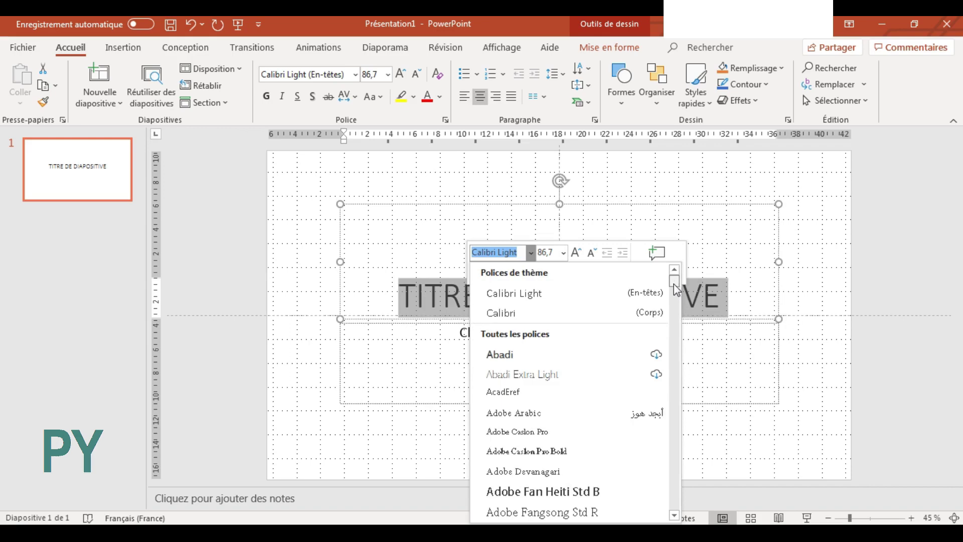
{"action": "left_click_drag", "start_coordinate": [673, 281], "coordinate": [673, 309]}
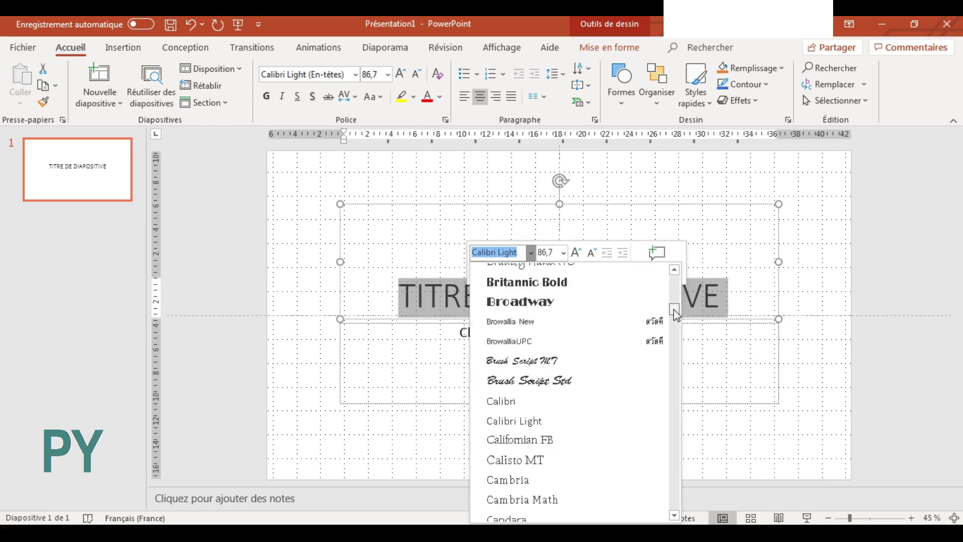
{"action": "left_click", "coordinate": [563, 304]}
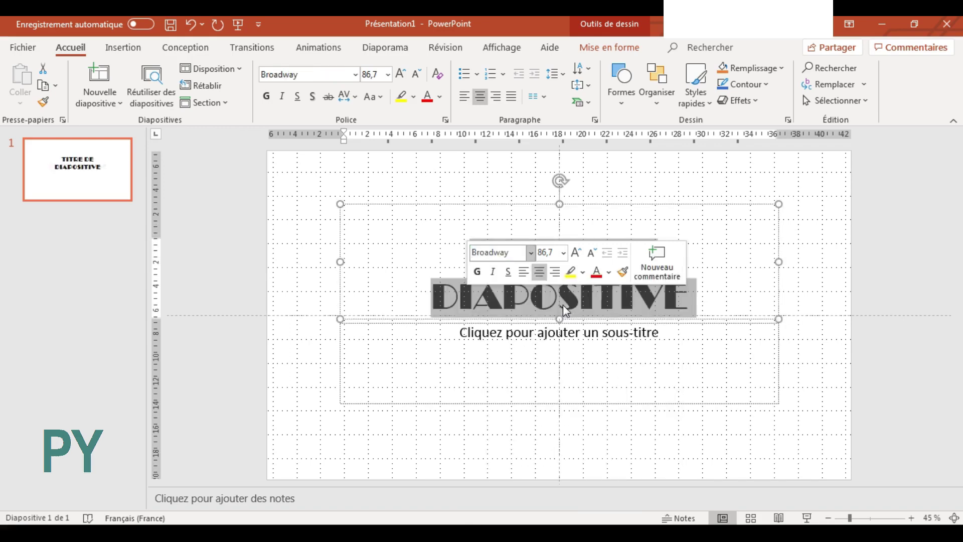
{"action": "left_click", "coordinate": [633, 311]}
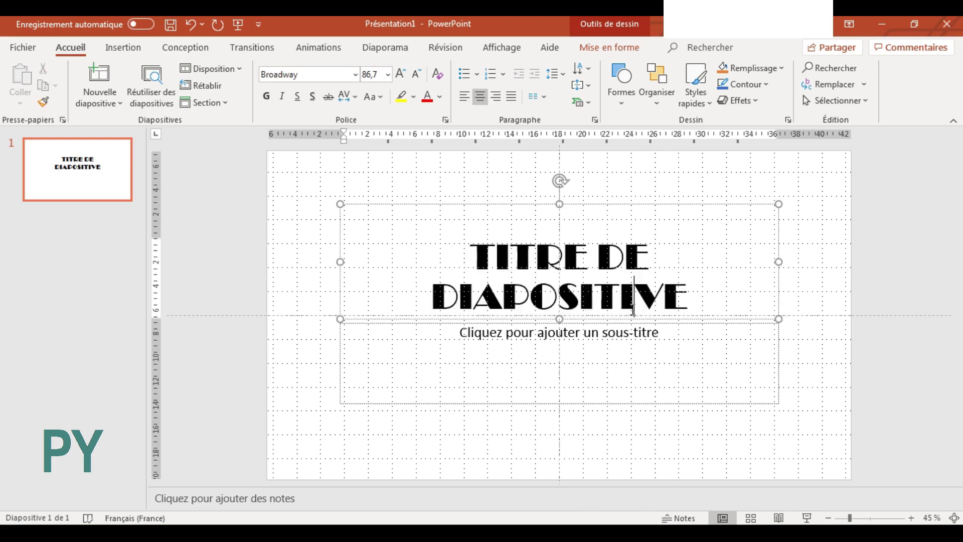
{"action": "key", "text": "ctrl+a"}
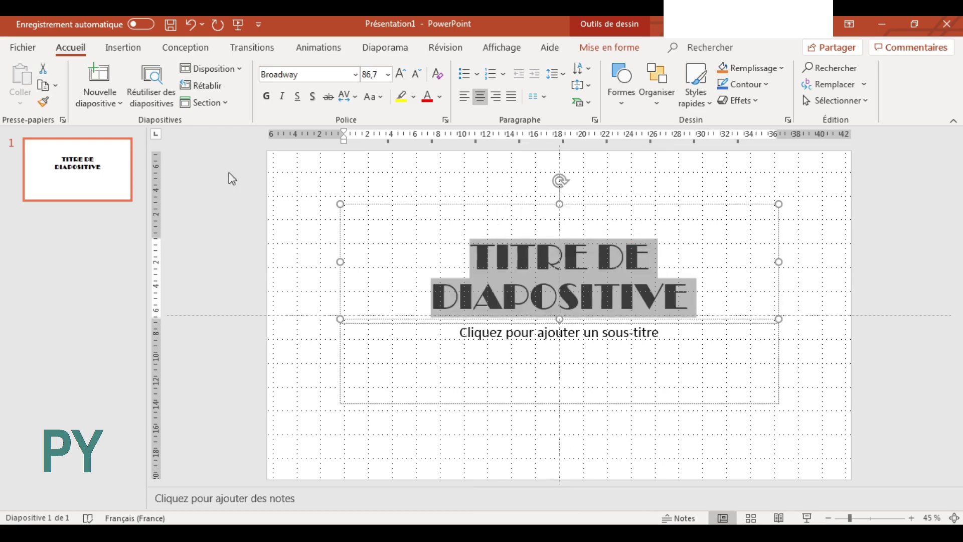
{"action": "left_click", "coordinate": [354, 75]}
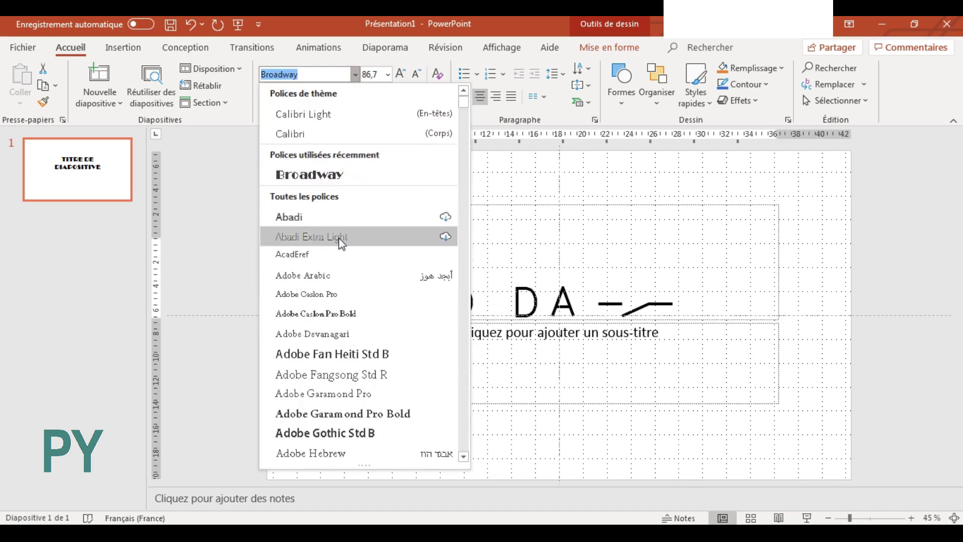
{"action": "left_click", "coordinate": [323, 177]}
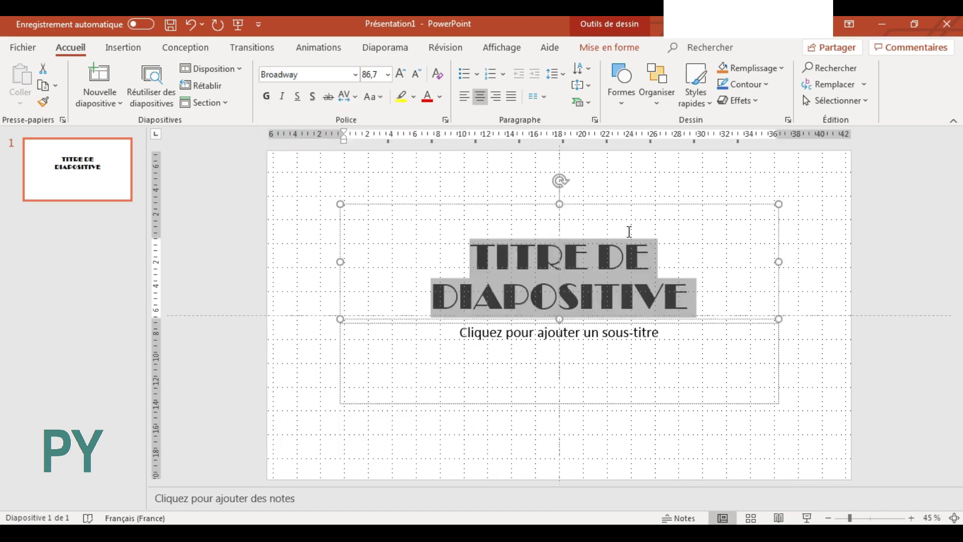
{"action": "left_click", "coordinate": [672, 251]}
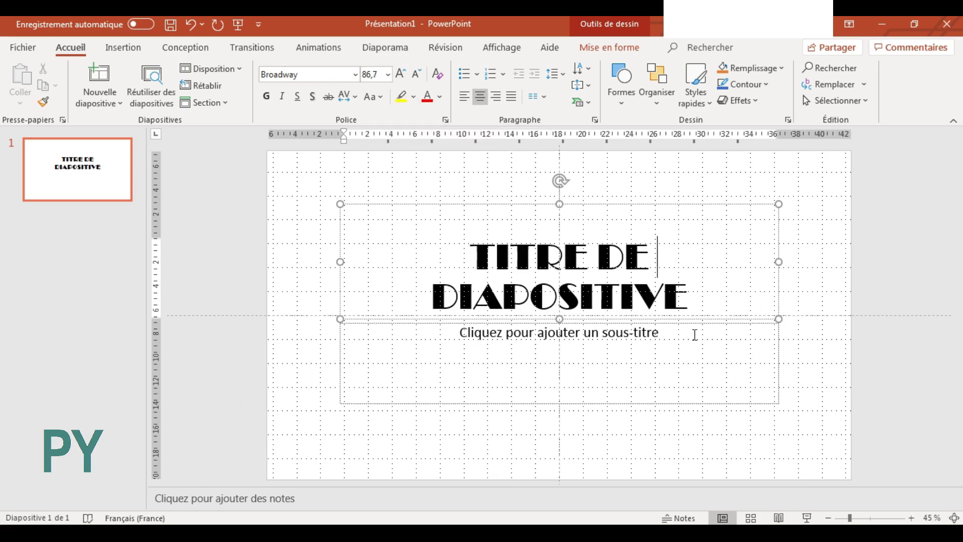
- Set the title text size to 88 pt
{"action": "left_click_drag", "start_coordinate": [690, 295], "coordinate": [513, 256]}
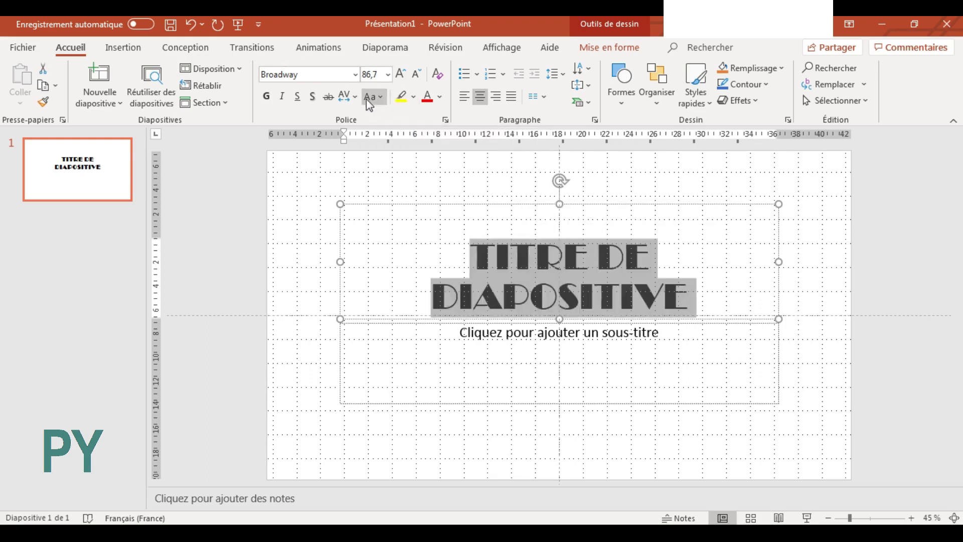
{"action": "left_click", "coordinate": [385, 79]}
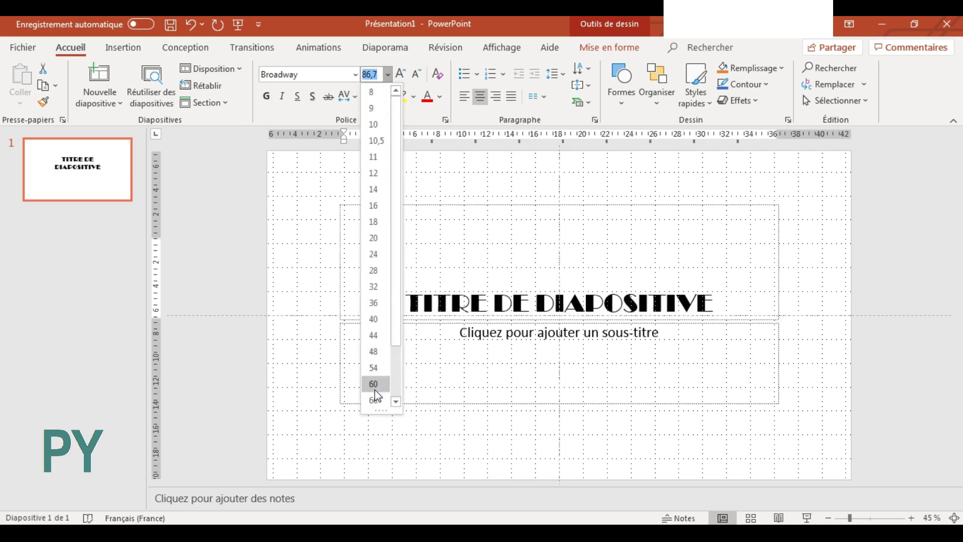
{"action": "left_click_drag", "start_coordinate": [397, 335], "coordinate": [401, 387]}
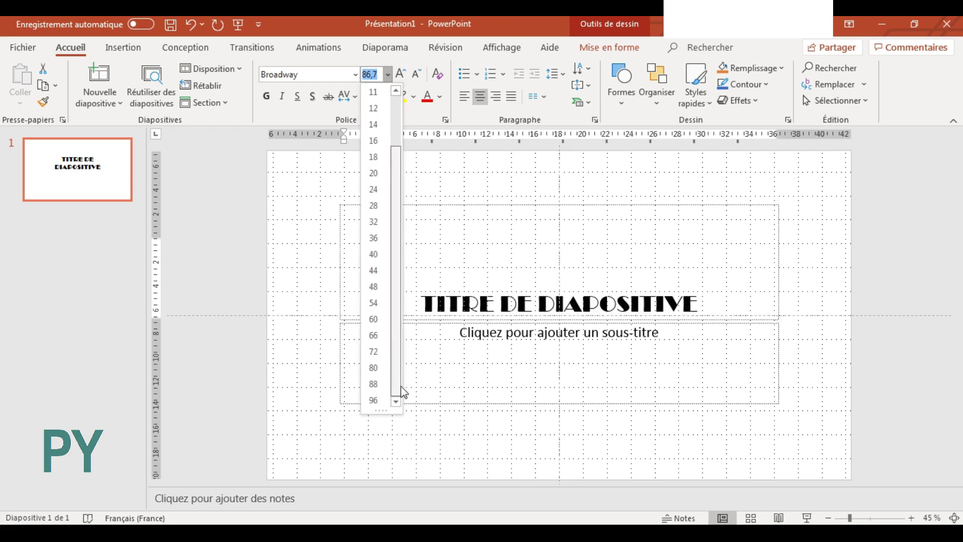
{"action": "left_click", "coordinate": [379, 386]}
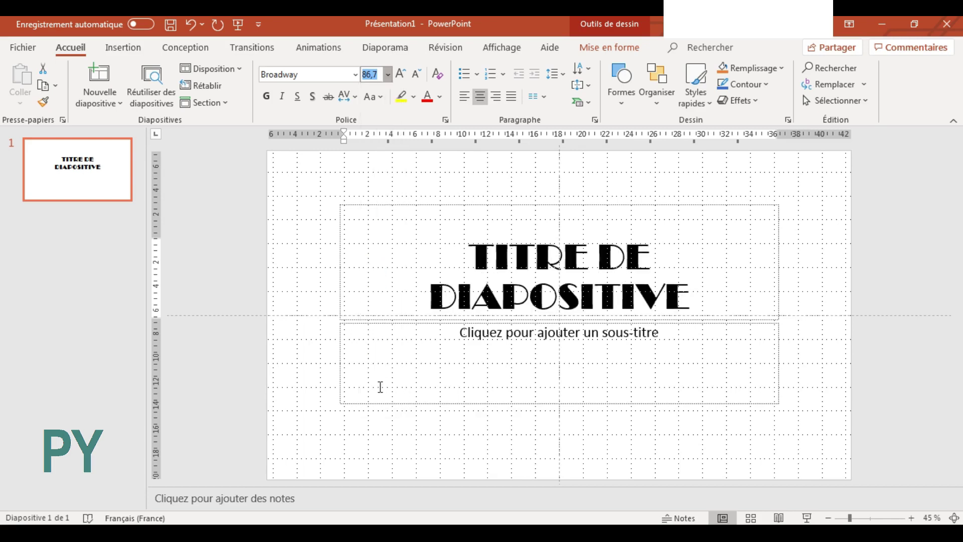
{"action": "left_click", "coordinate": [697, 252]}
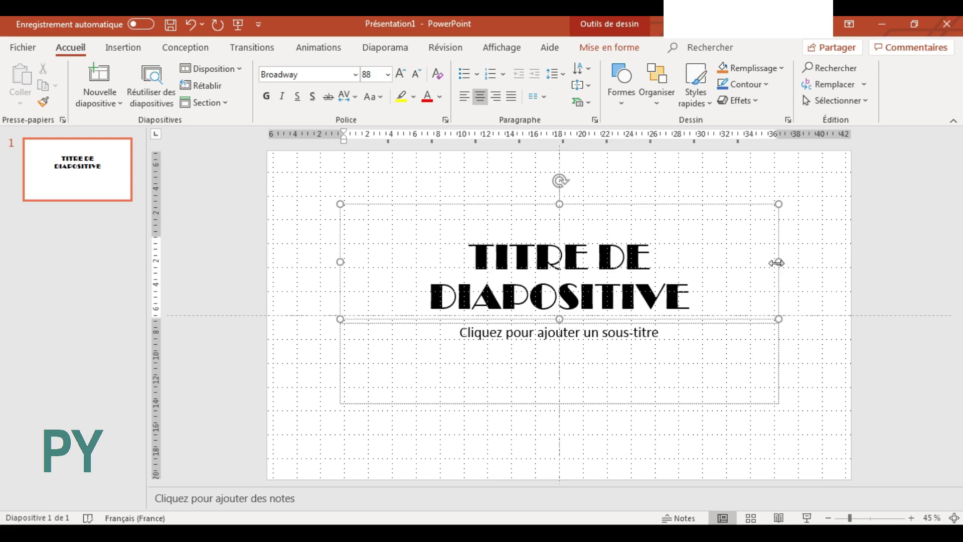
- Widen the title box so the text fits on one line, and raise it slightly
{"action": "left_click_drag", "start_coordinate": [777, 263], "coordinate": [810, 261]}
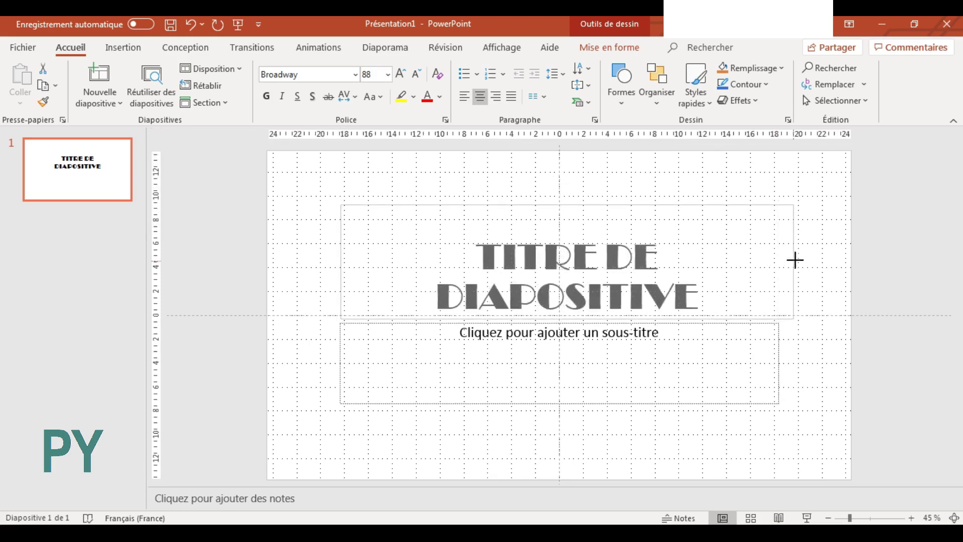
{"action": "left_click_drag", "start_coordinate": [810, 261], "coordinate": [831, 262]}
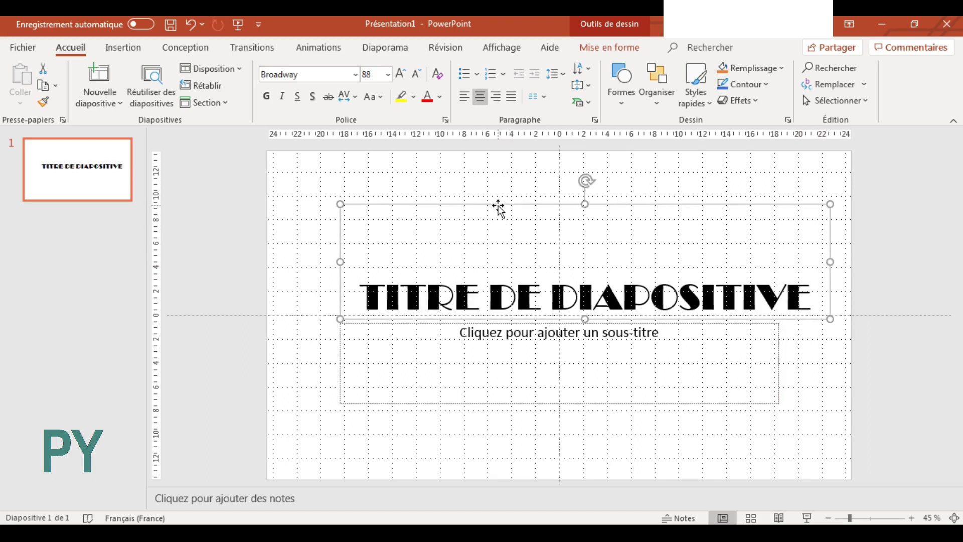
{"action": "left_click_drag", "start_coordinate": [499, 206], "coordinate": [483, 178]}
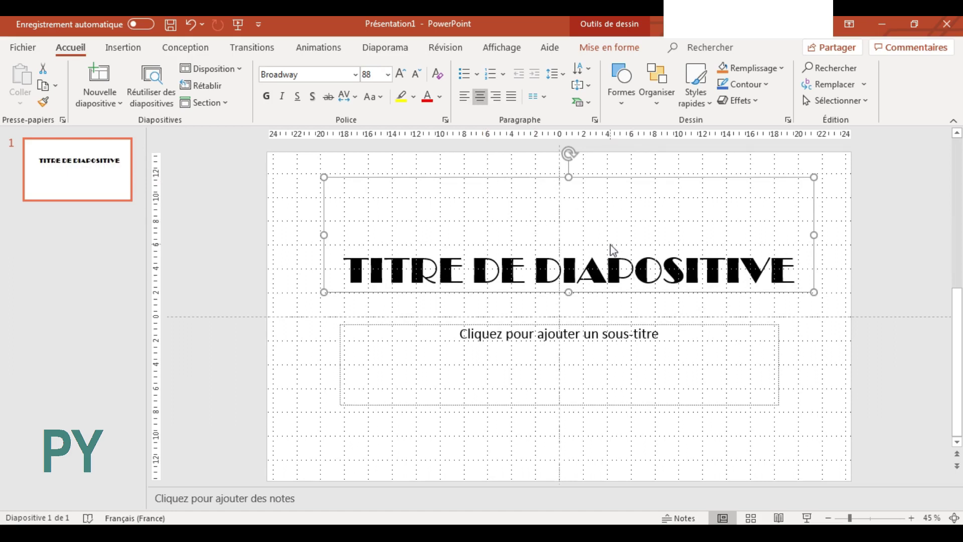
{"action": "key", "text": "Escape"}
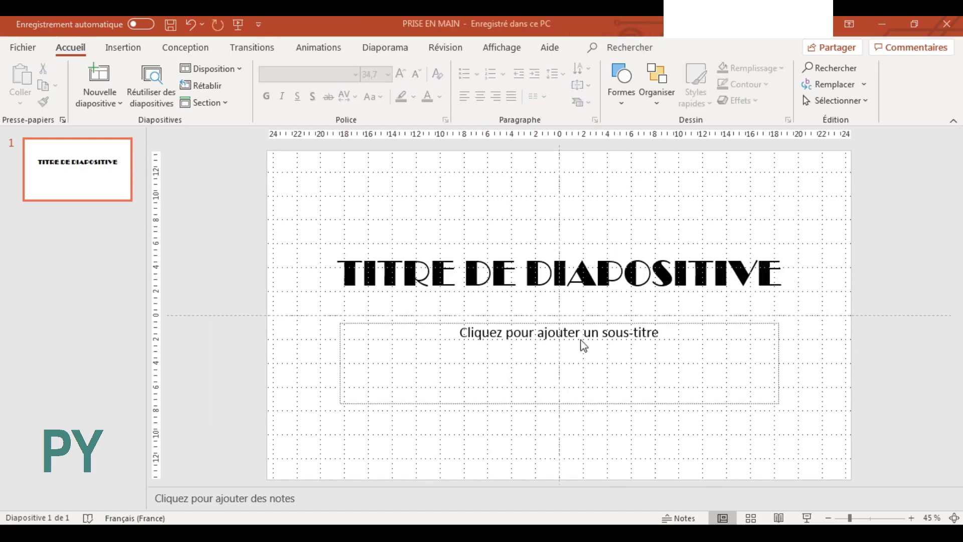
- Type CHAPITRE 1 in the subtitle placeholder and select the text
{"action": "left_click", "coordinate": [545, 332]}
{"action": "type", "text": "c"}
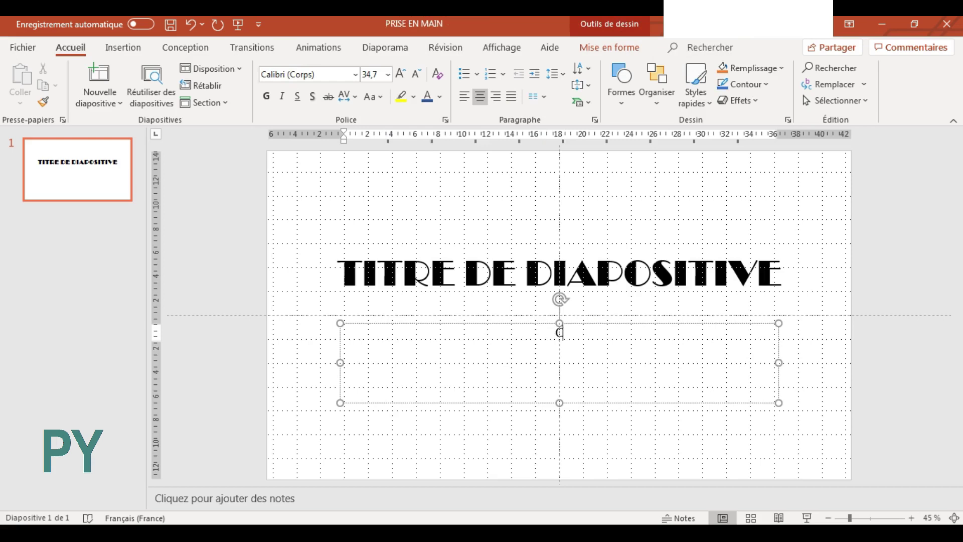
{"action": "type", "text": "CHAP"}
{"action": "type", "text": "ITRE"}
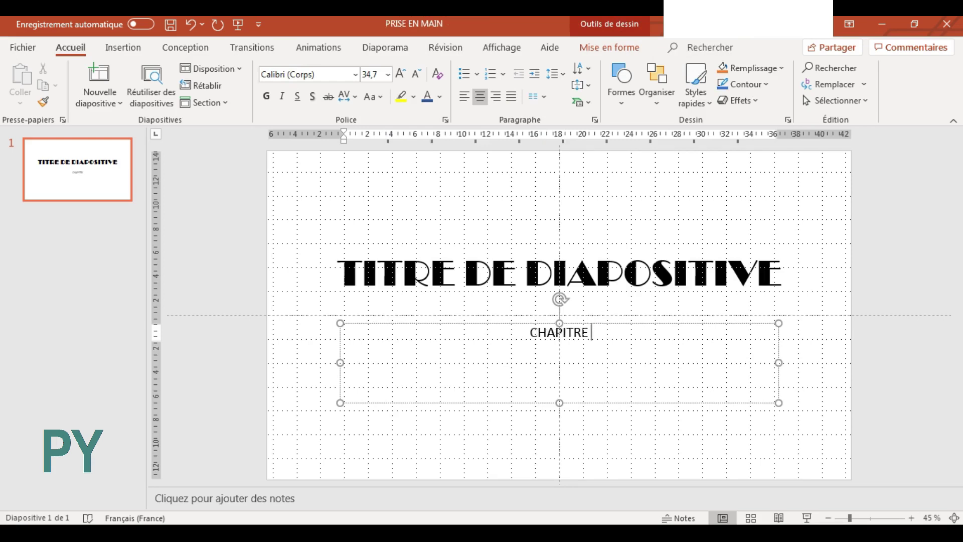
{"action": "type", "text": " 1"}
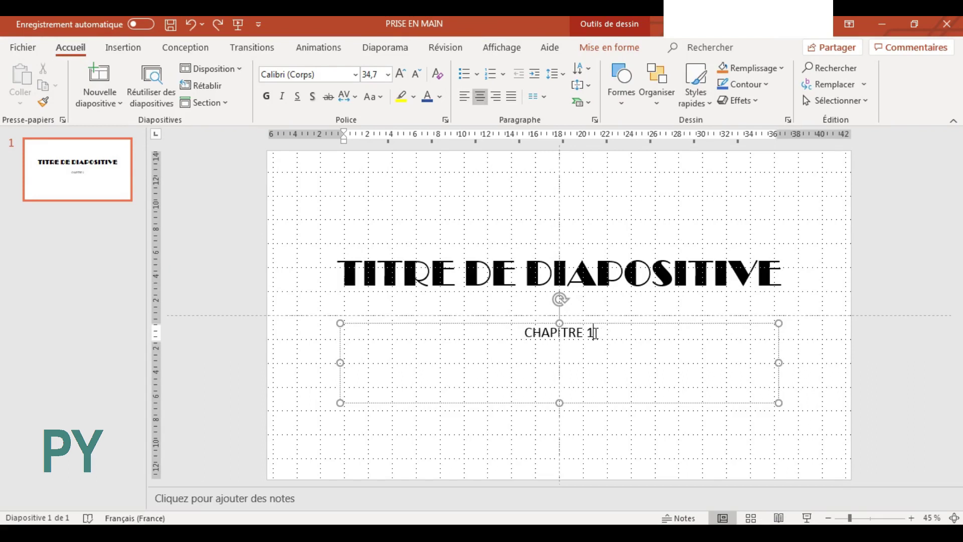
{"action": "triple_click", "coordinate": [594, 332]}
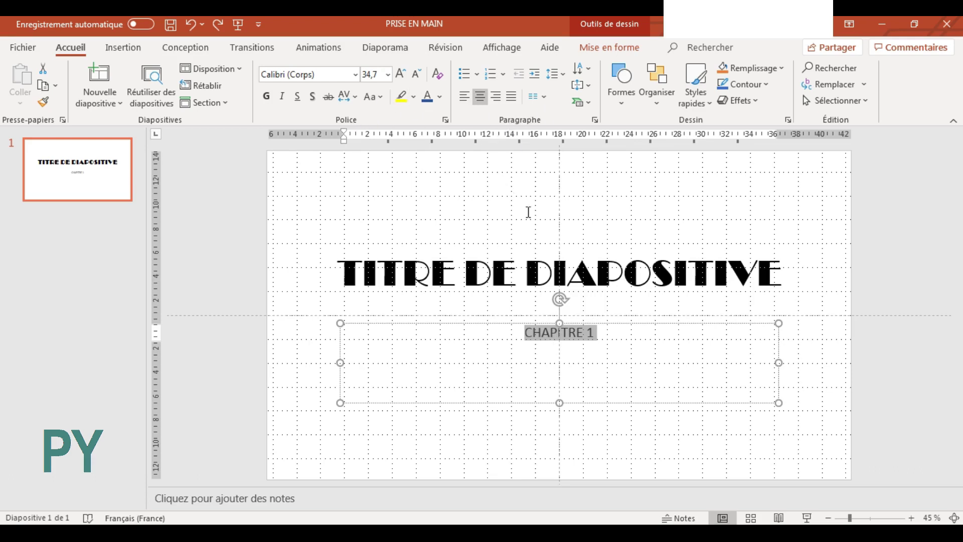
- Make the CHAPITRE 1 subtitle 66 pt and dark blue
{"action": "left_click", "coordinate": [387, 74]}
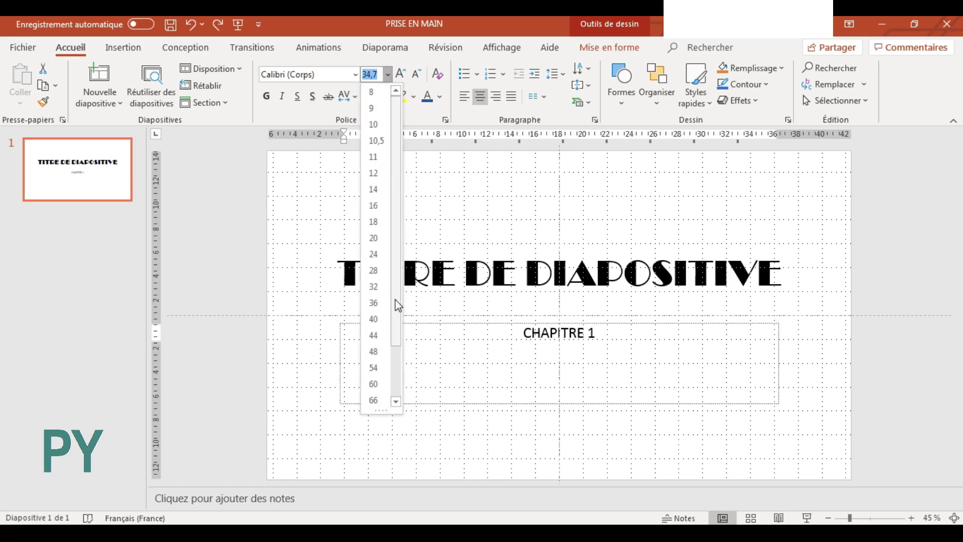
{"action": "left_click_drag", "start_coordinate": [399, 306], "coordinate": [399, 370]}
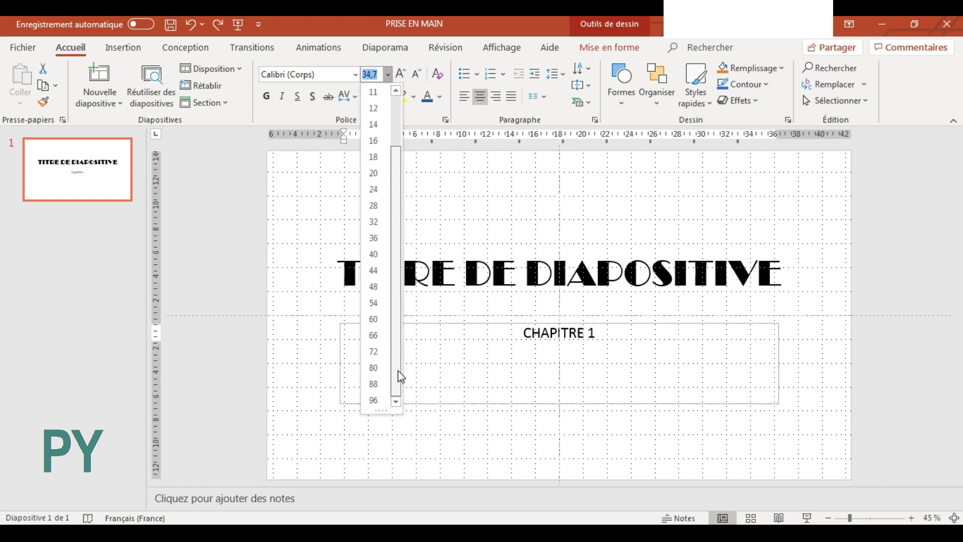
{"action": "left_click", "coordinate": [375, 335]}
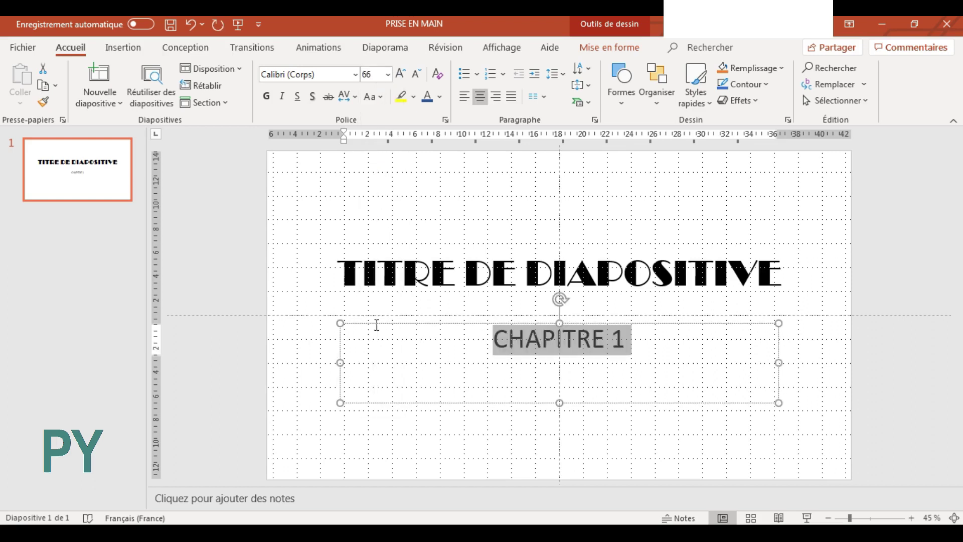
{"action": "left_click", "coordinate": [440, 98]}
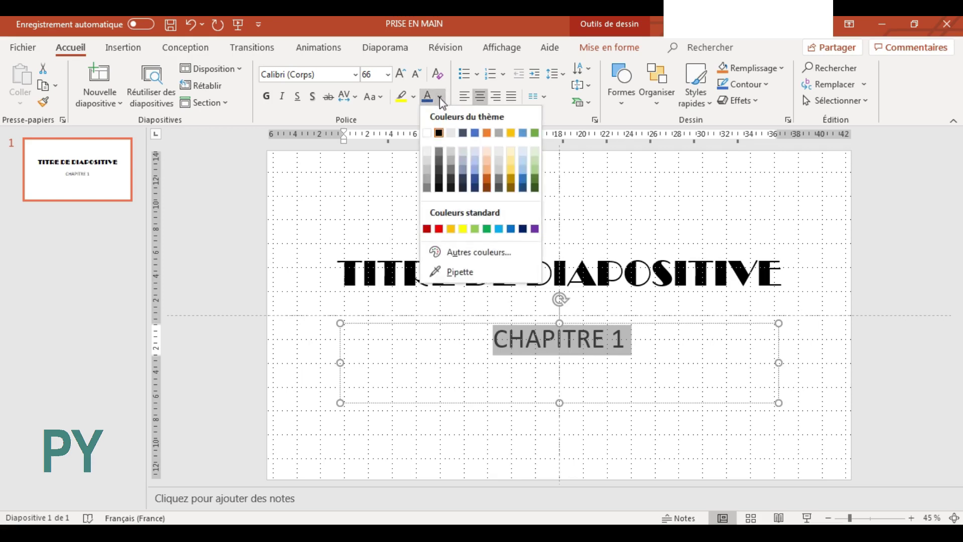
{"action": "left_click", "coordinate": [476, 183]}
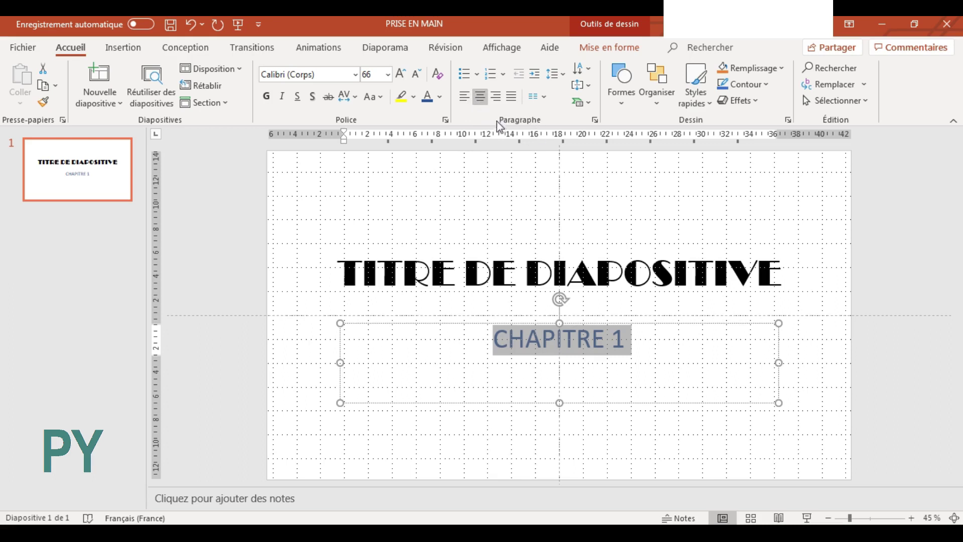
- Try left, centre and right alignment, leaving the subtitle left-aligned
{"action": "left_click", "coordinate": [465, 97]}
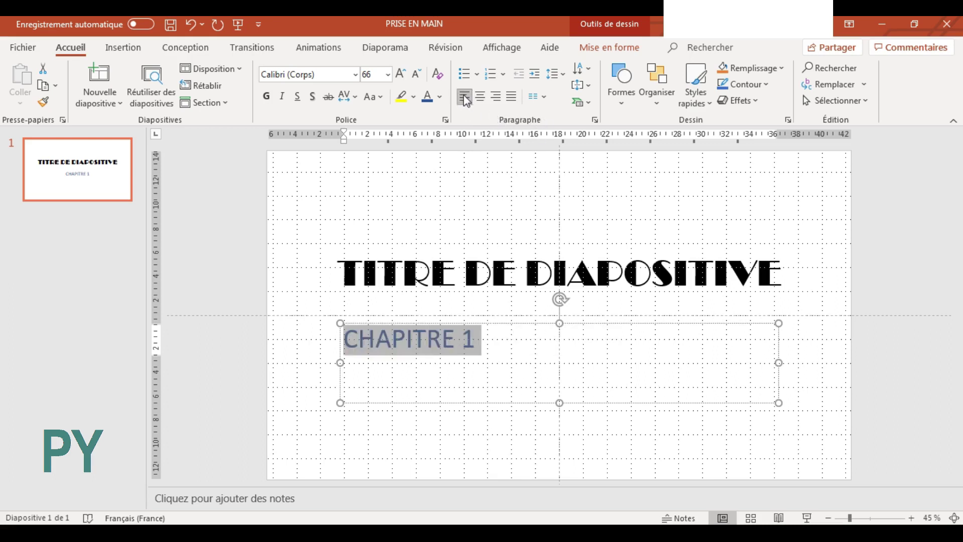
{"action": "left_click", "coordinate": [481, 97]}
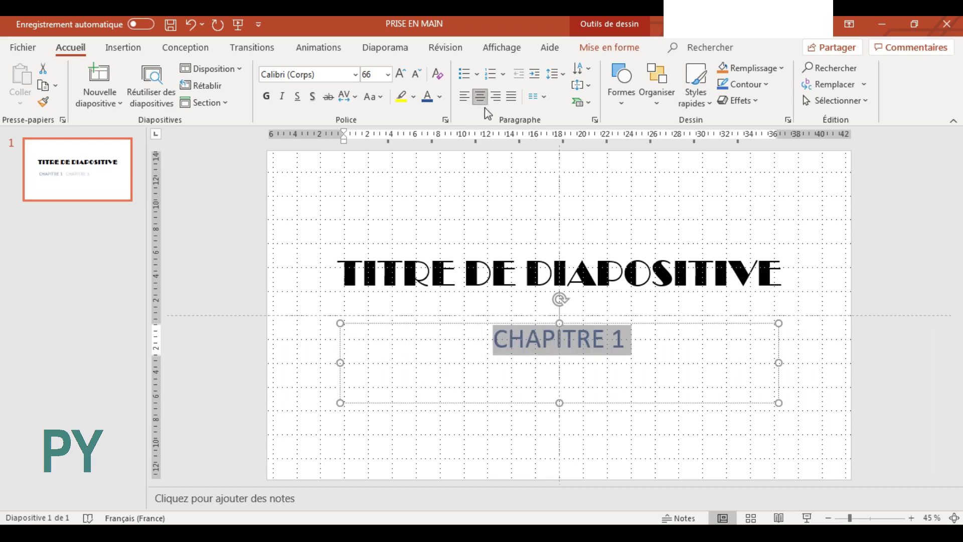
{"action": "left_click", "coordinate": [496, 98]}
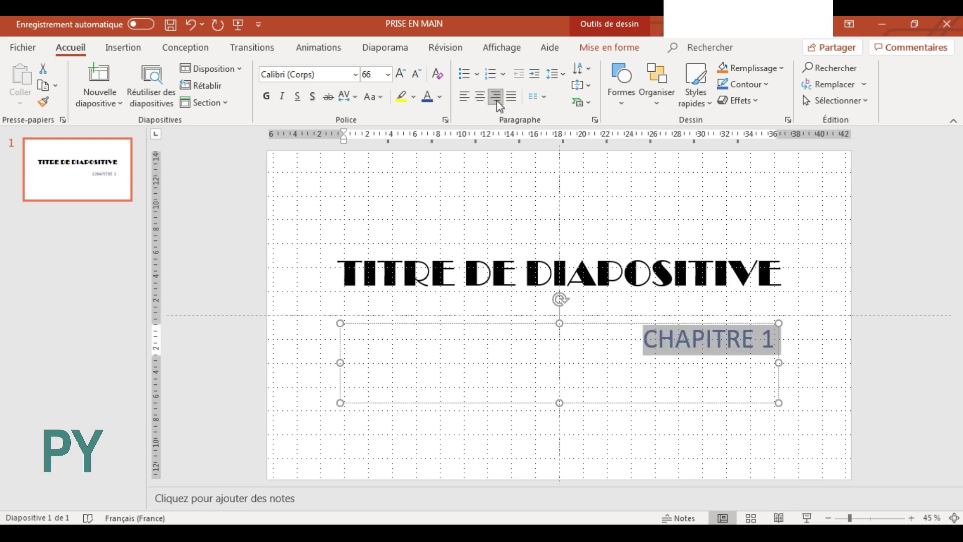
{"action": "left_click", "coordinate": [465, 97]}
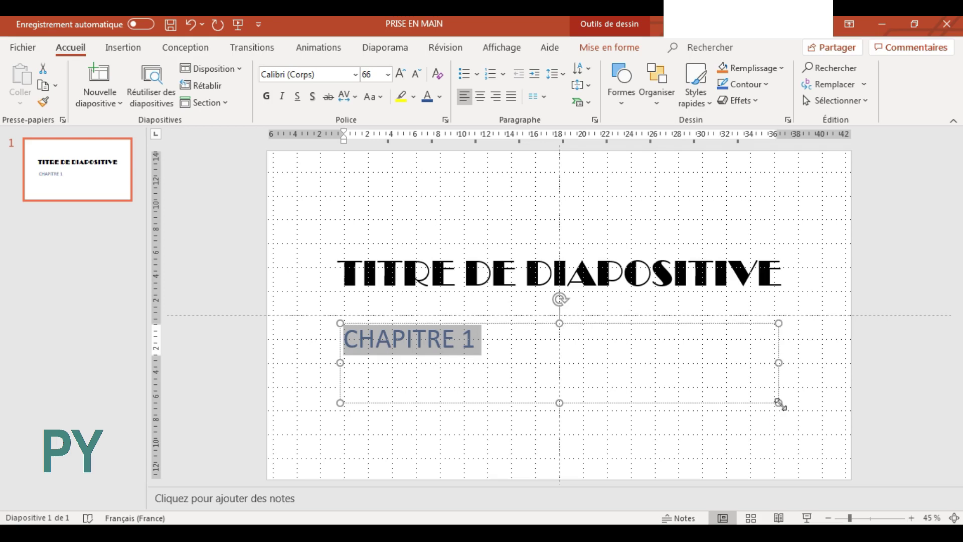
- Narrow the subtitle box from its right edge to fit CHAPITRE 1, then deselect it
{"action": "left_click_drag", "start_coordinate": [779, 404], "coordinate": [581, 404]}
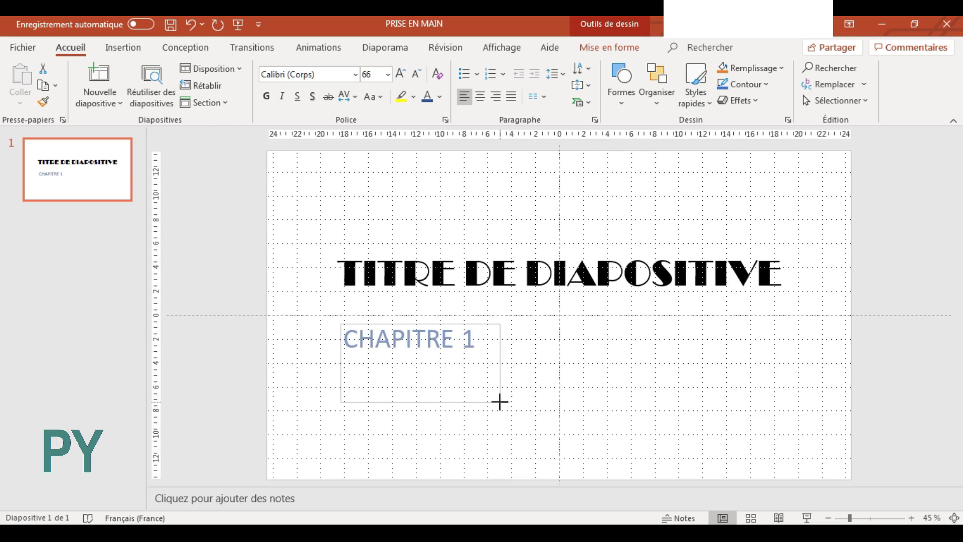
{"action": "left_click_drag", "start_coordinate": [581, 404], "coordinate": [500, 402]}
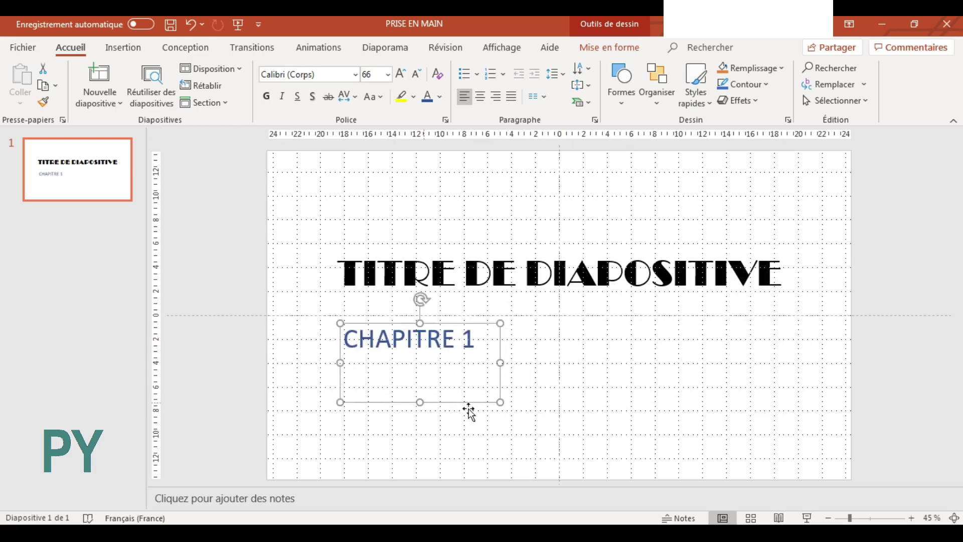
{"action": "left_click", "coordinate": [209, 459]}
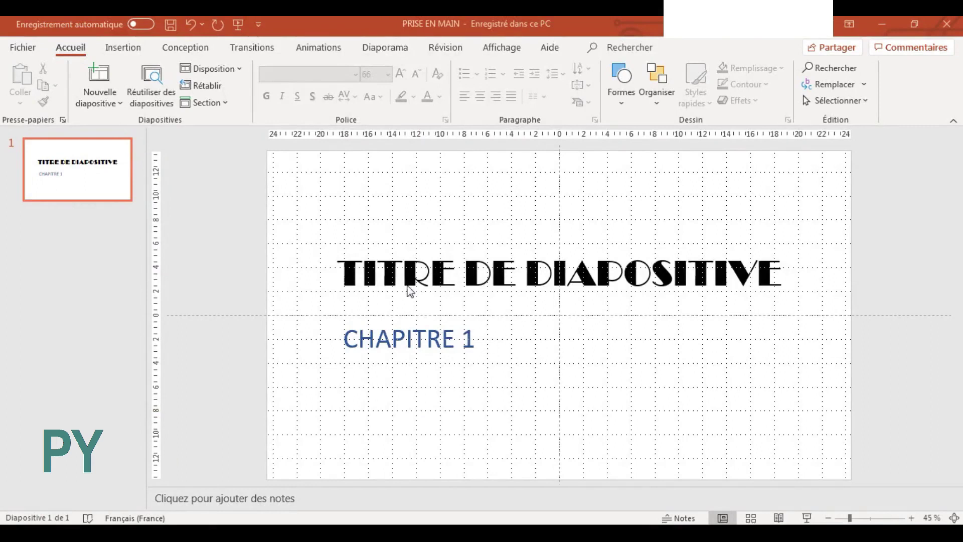
- Save the deck in the les bases folder as PRISE EN MAIN, replacing the existing file
{"action": "left_click", "coordinate": [29, 52]}
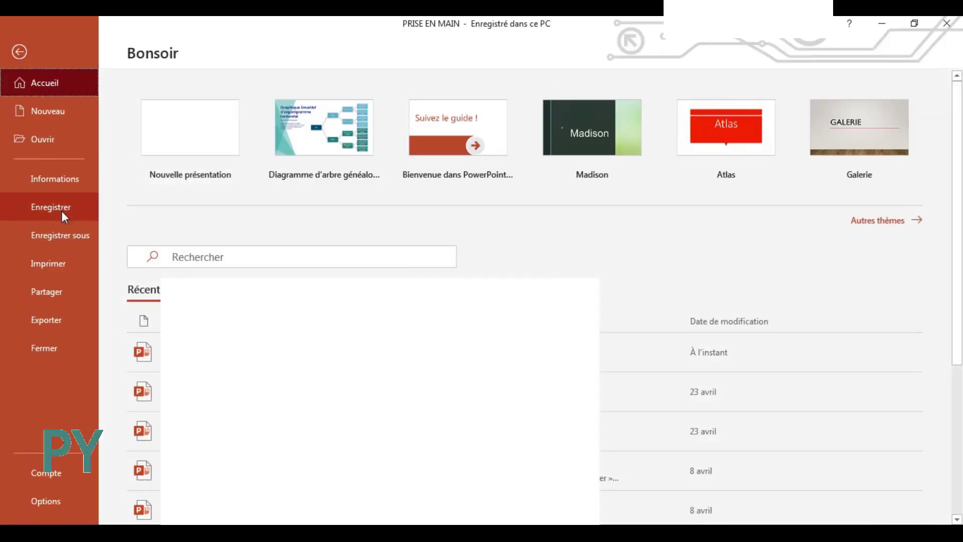
{"action": "left_click", "coordinate": [62, 239]}
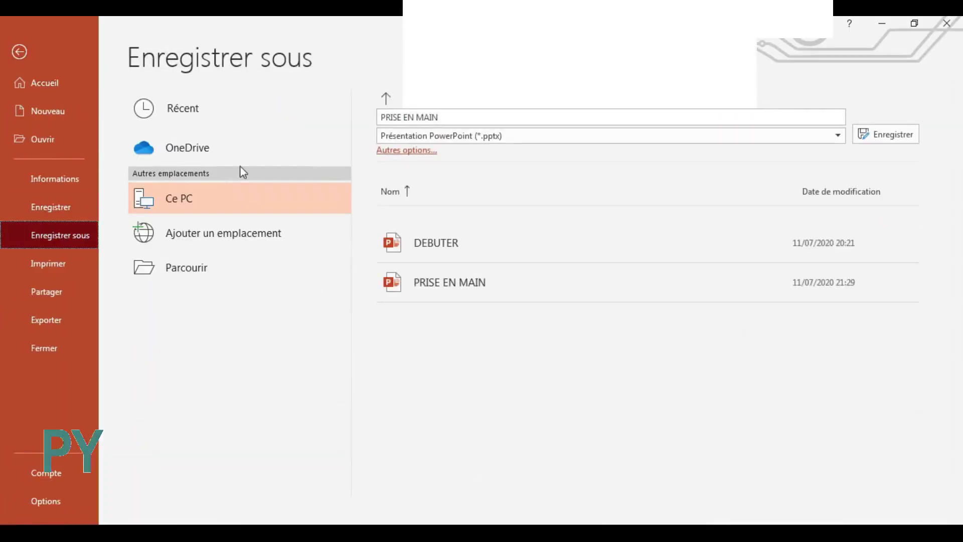
{"action": "left_click", "coordinate": [187, 276]}
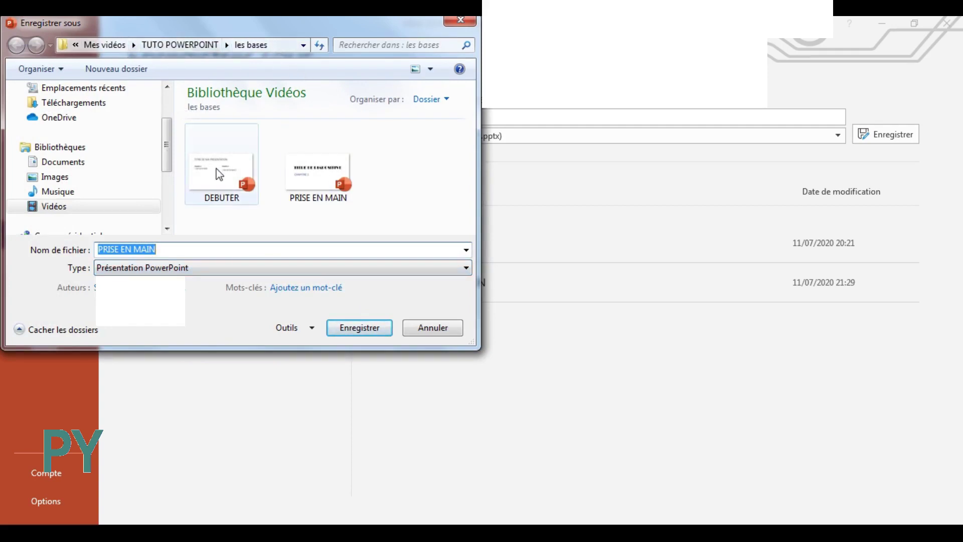
{"action": "left_click", "coordinate": [168, 250]}
{"action": "key", "text": "BackSpace"}
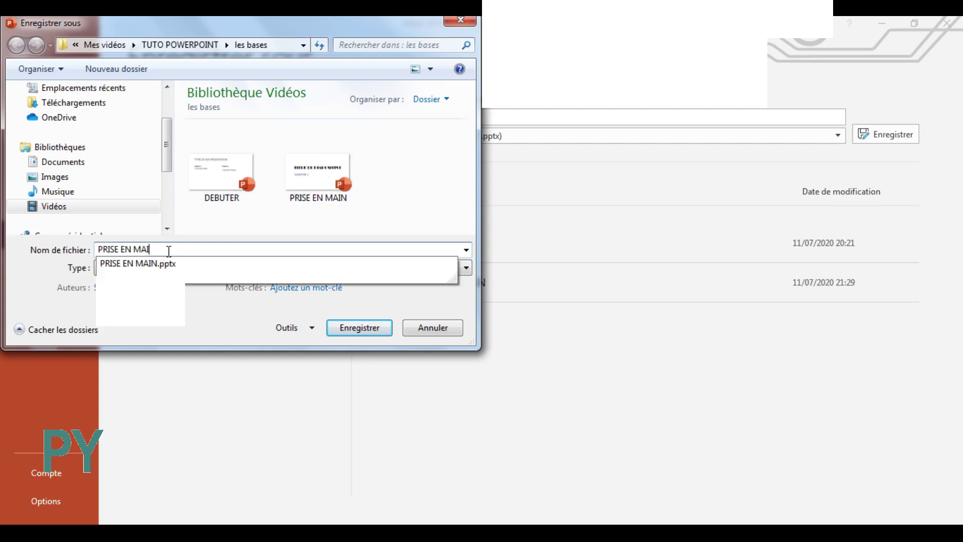
{"action": "key", "text": "BackSpace"}
{"action": "key", "text": "BackSpace"}
{"action": "key", "text": "BackSpace"}
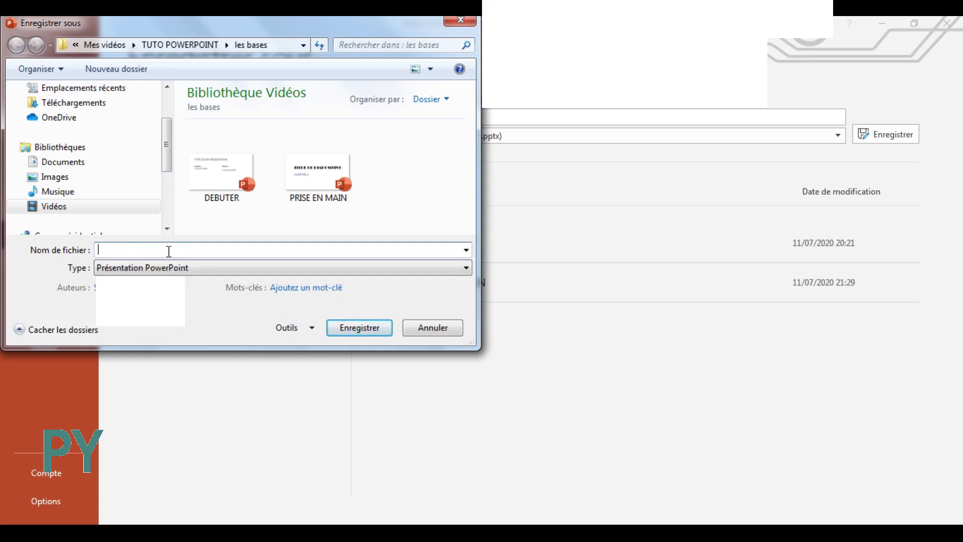
{"action": "key", "text": "Caps_Lock"}
{"action": "type", "text": "pri"}
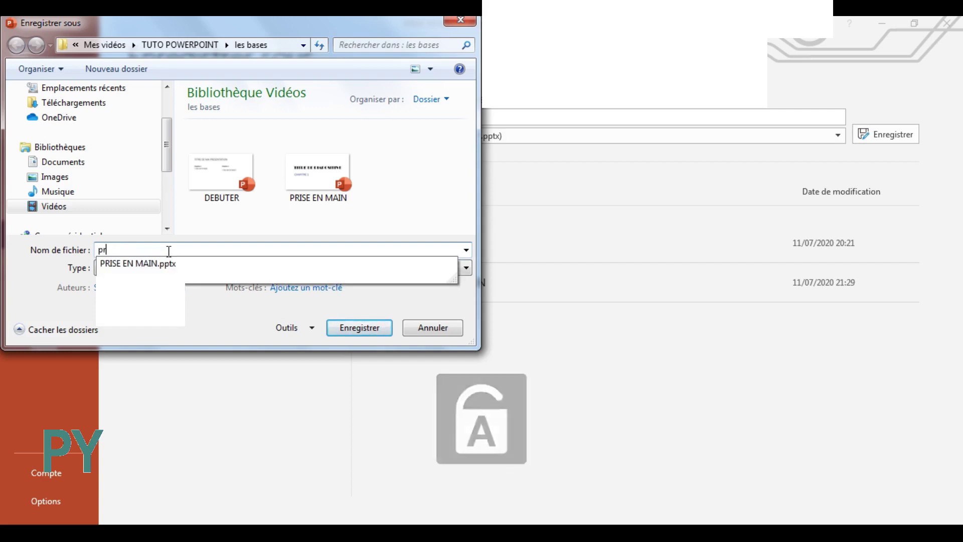
{"action": "left_click", "coordinate": [307, 194]}
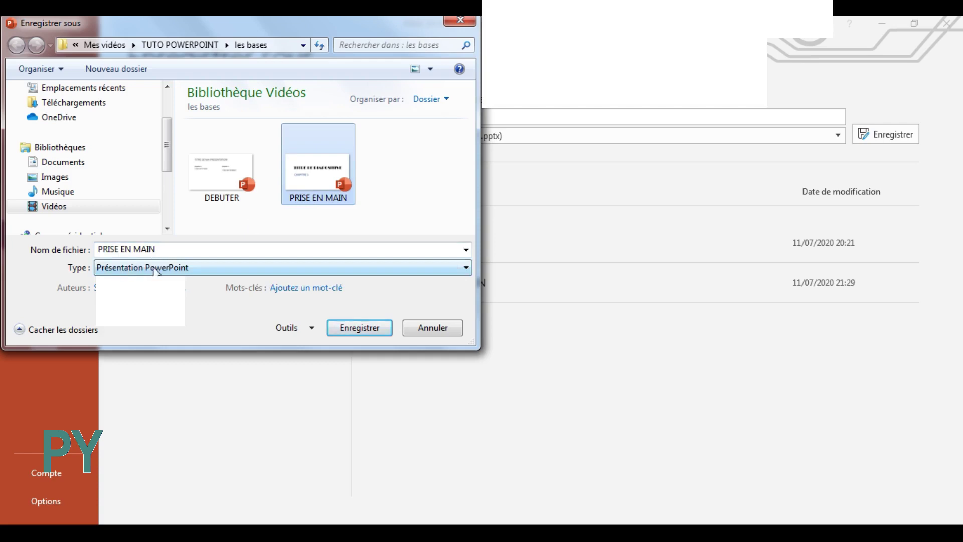
{"action": "left_click", "coordinate": [363, 331]}
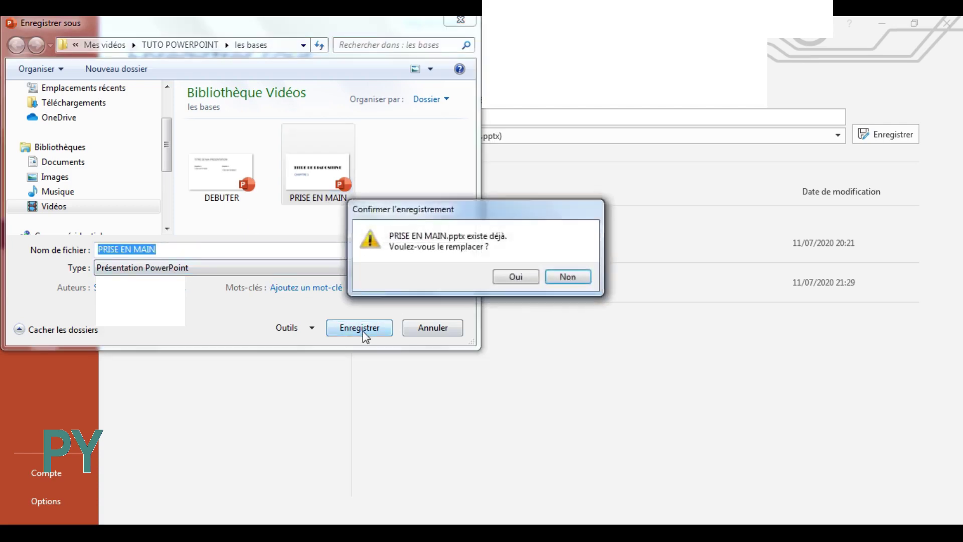
{"action": "left_click", "coordinate": [516, 278]}
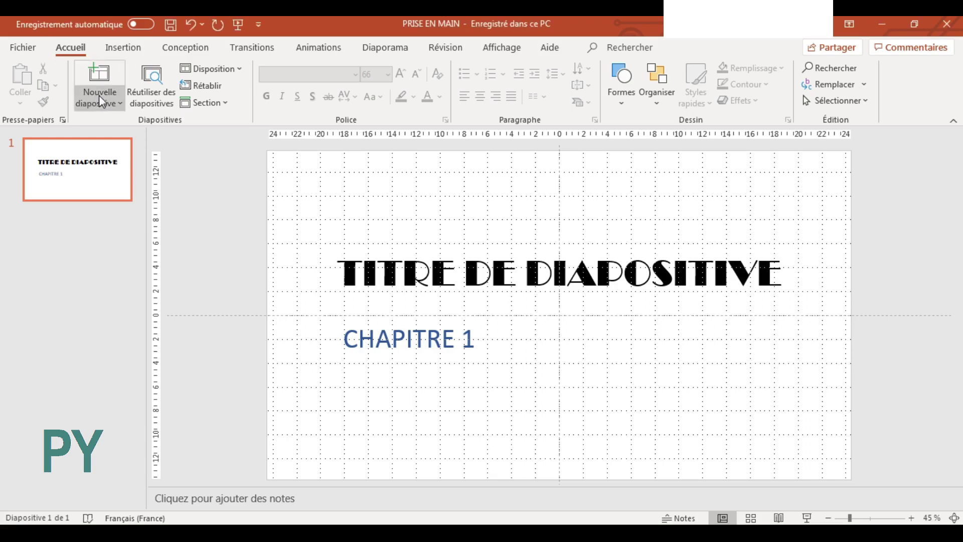
- Insert a second slide using the Two Content layout
{"action": "left_click", "coordinate": [121, 104]}
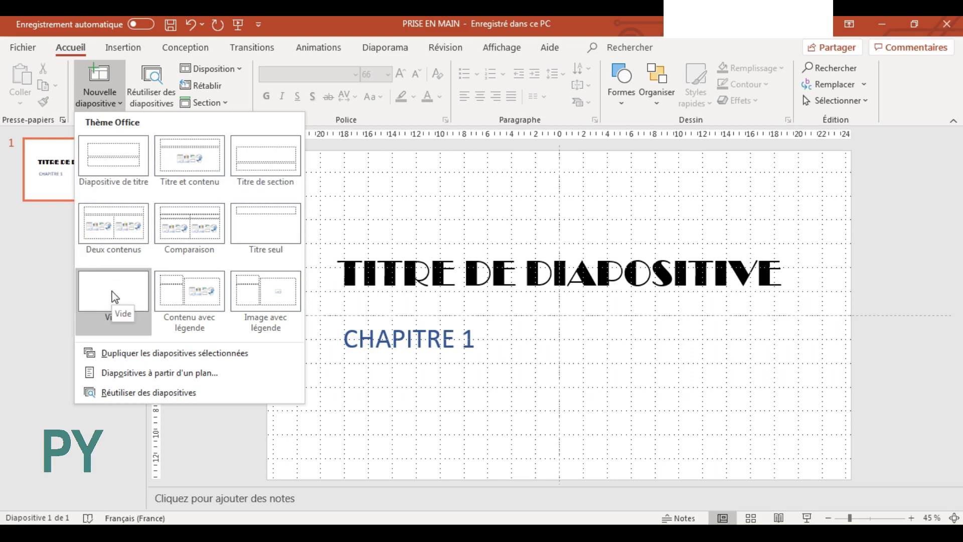
{"action": "left_click", "coordinate": [115, 236]}
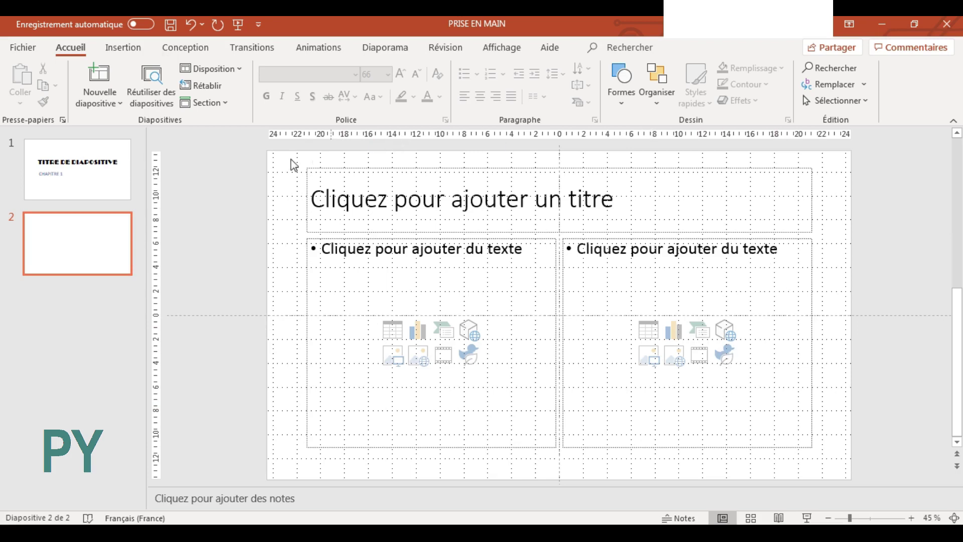
{"action": "left_click", "coordinate": [76, 169]}
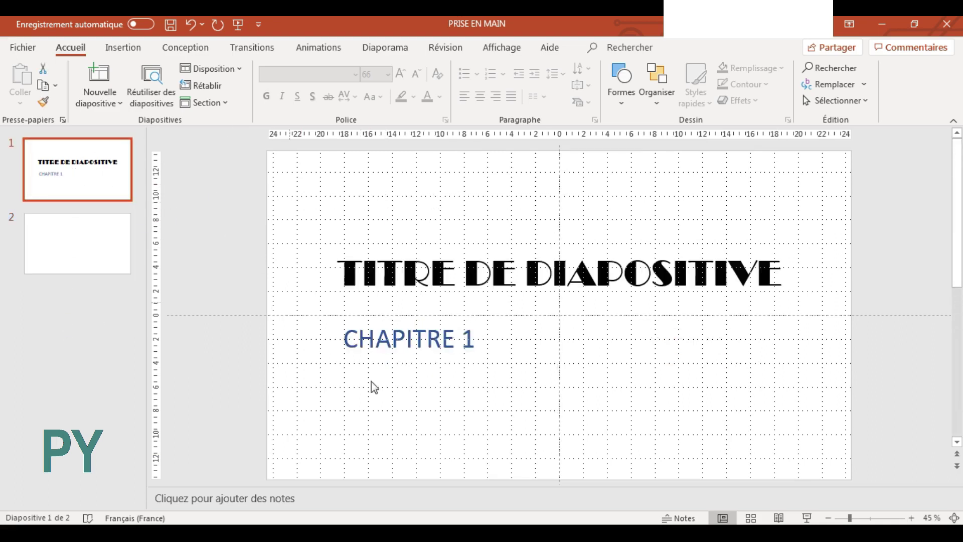
{"action": "left_click", "coordinate": [78, 261]}
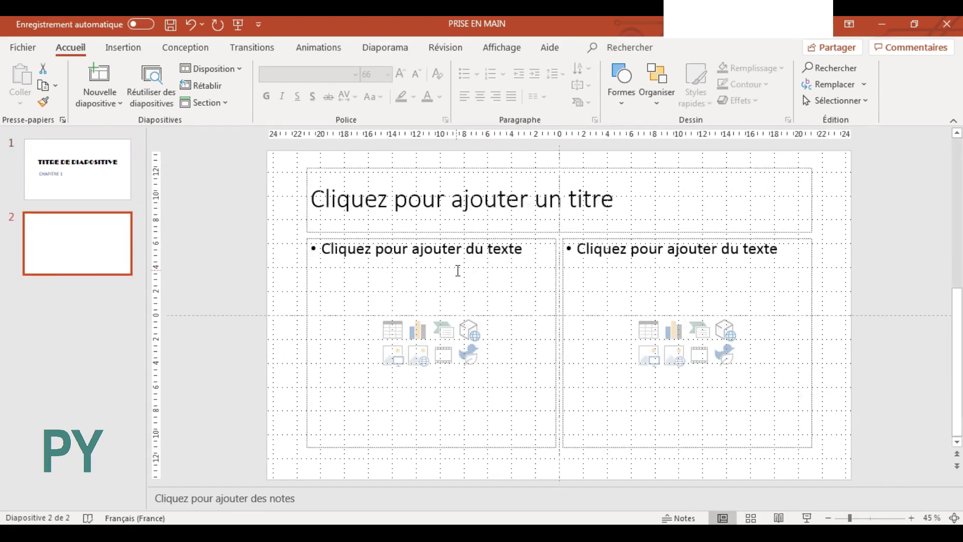
{"action": "left_click", "coordinate": [293, 393]}
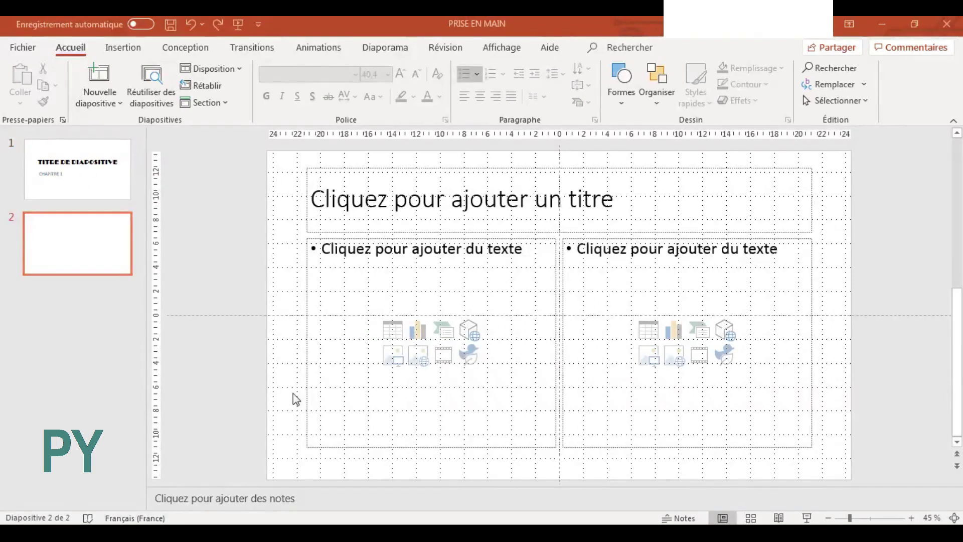
- Type 'Paragraphe 1' as the slide 2 title, correcting a typo along the way
{"action": "left_click", "coordinate": [615, 202]}
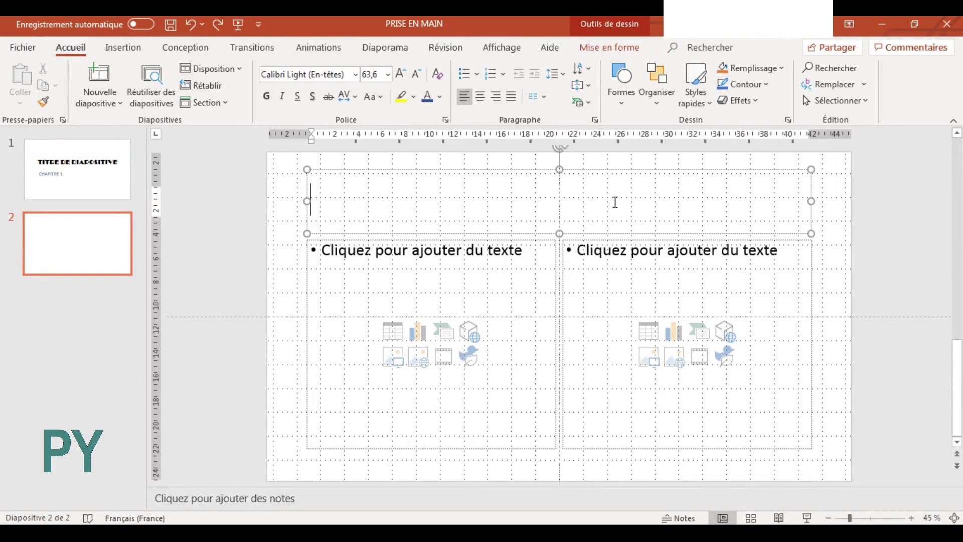
{"action": "key", "text": "Caps_Lock"}
{"action": "type", "text": "P"}
{"action": "key", "text": "Caps_Lock"}
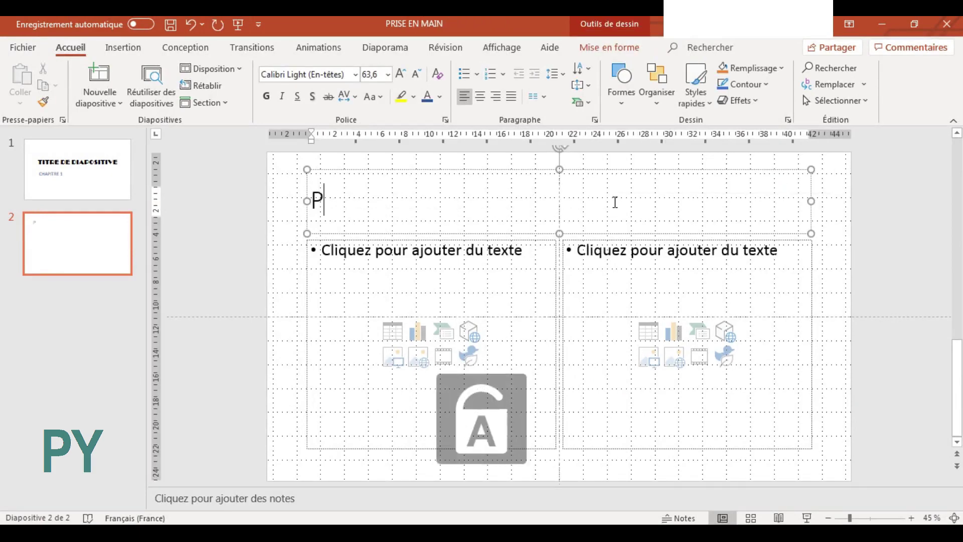
{"action": "type", "text": "arag"}
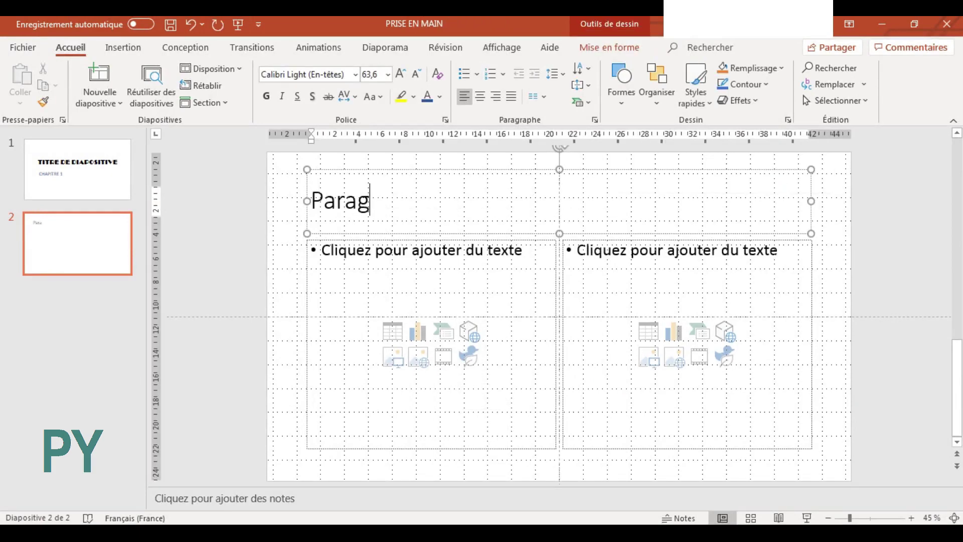
{"action": "type", "text": "t"}
{"action": "key", "text": "BackSpace"}
{"action": "type", "text": "ra"}
{"action": "type", "text": "phe "}
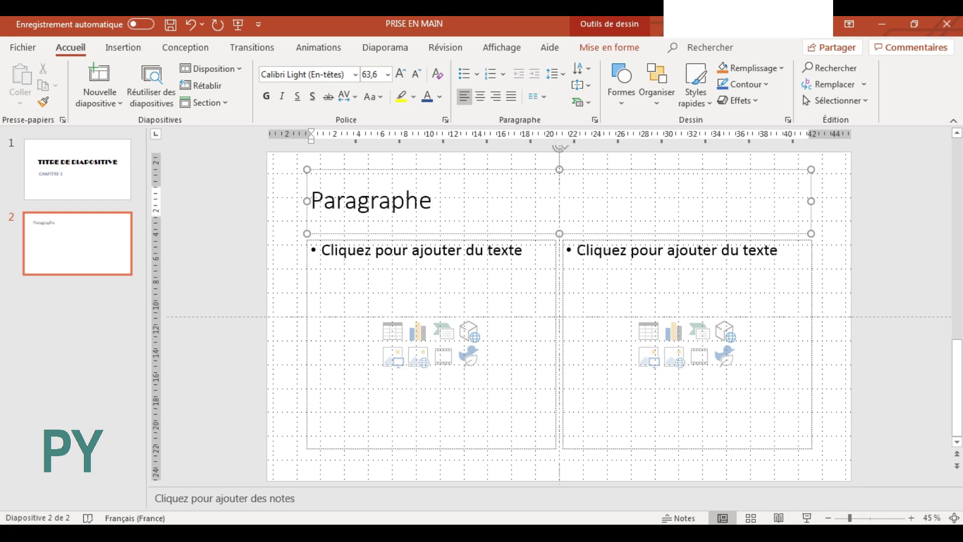
{"action": "type", "text": "1"}
- Insert the Manchots penguin photo into slide 2's left content area
{"action": "left_click", "coordinate": [394, 358]}
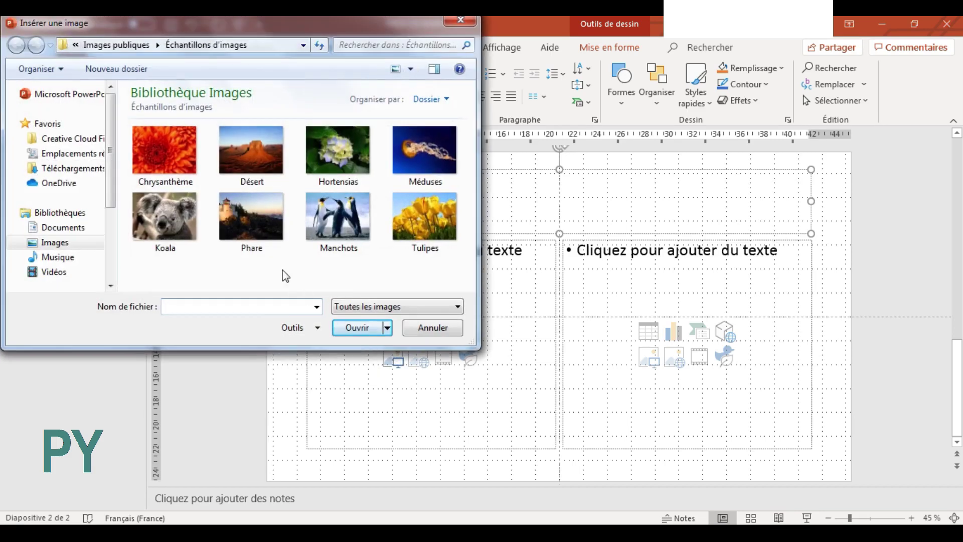
{"action": "left_click", "coordinate": [342, 221]}
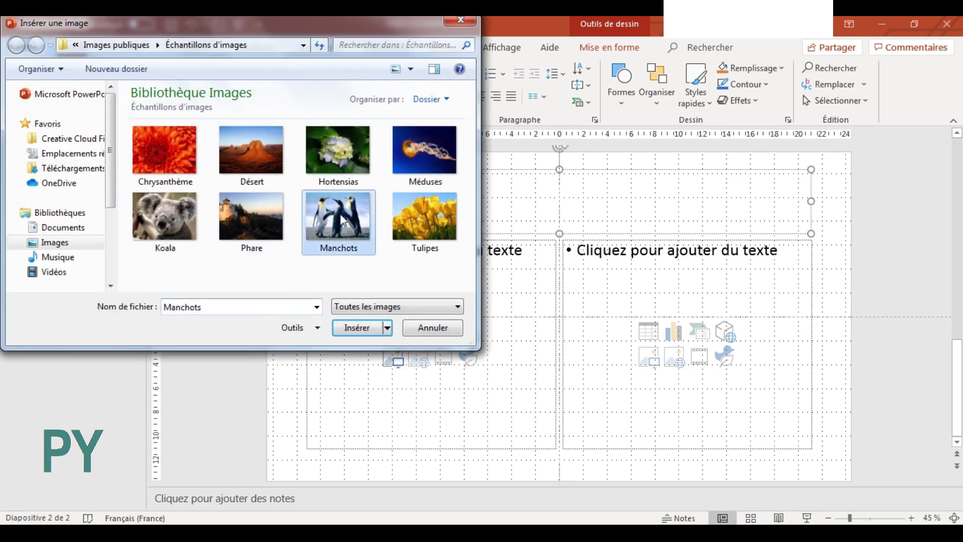
{"action": "left_click", "coordinate": [366, 329]}
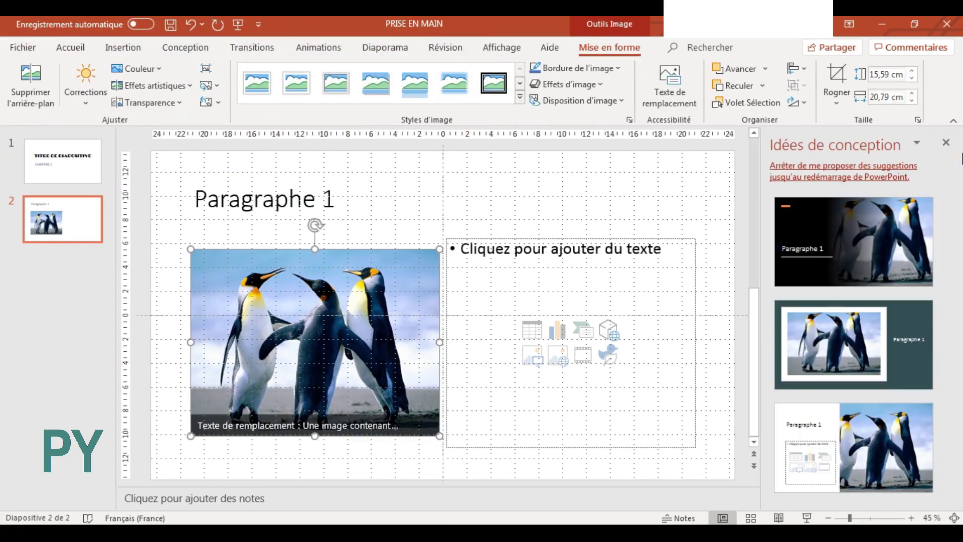
{"action": "left_click", "coordinate": [946, 143]}
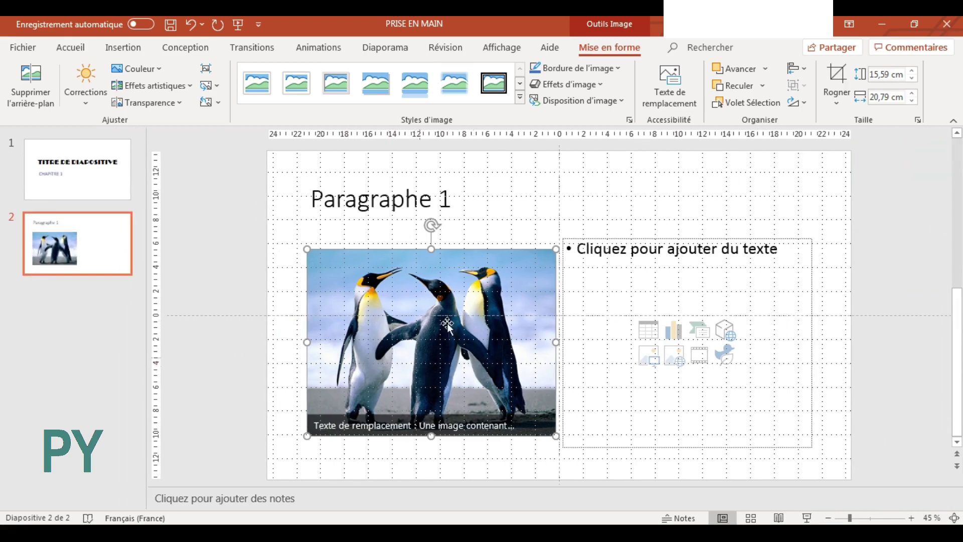
- Type 'Image 1' as the bullet beside the photo
{"action": "left_click", "coordinate": [705, 249]}
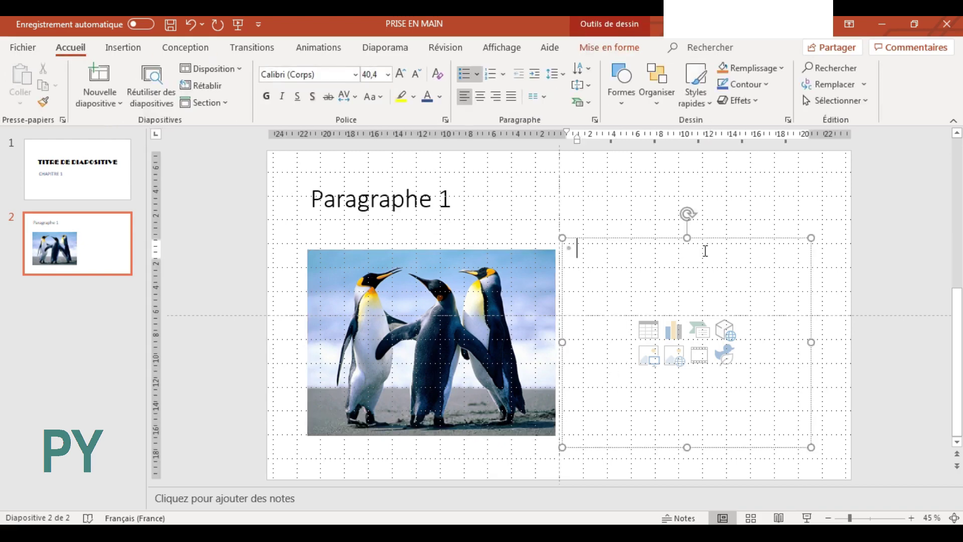
{"action": "key", "text": "Caps_Lock"}
{"action": "type", "text": "Im"}
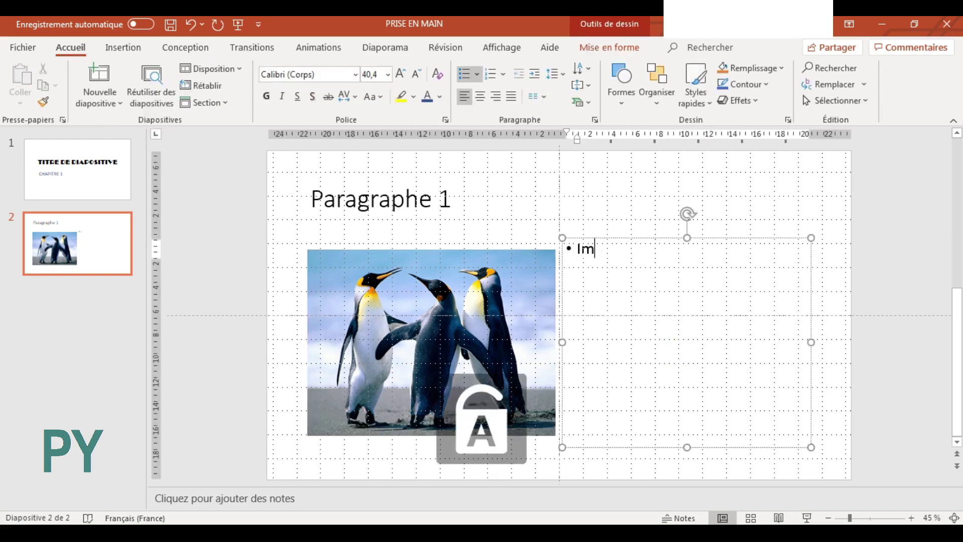
{"action": "type", "text": "age "}
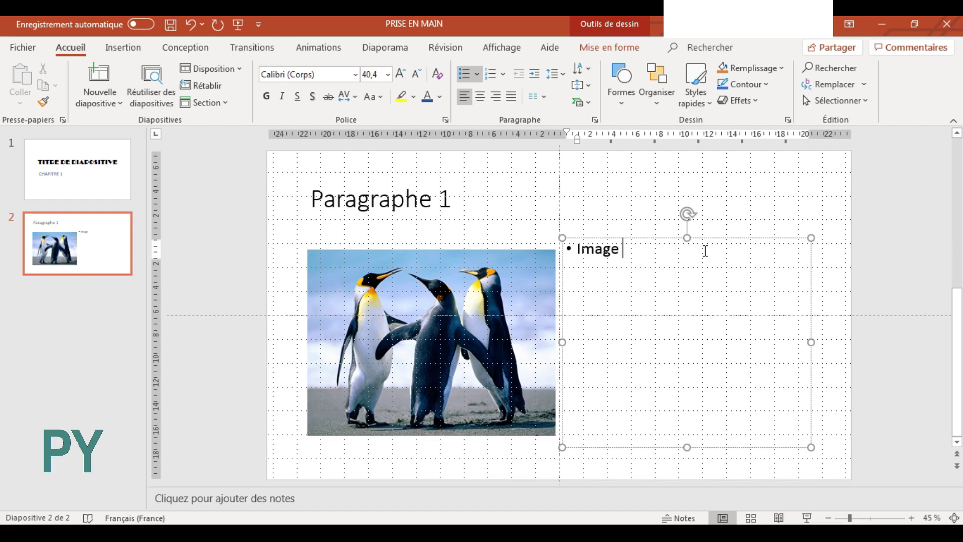
{"action": "type", "text": "1"}
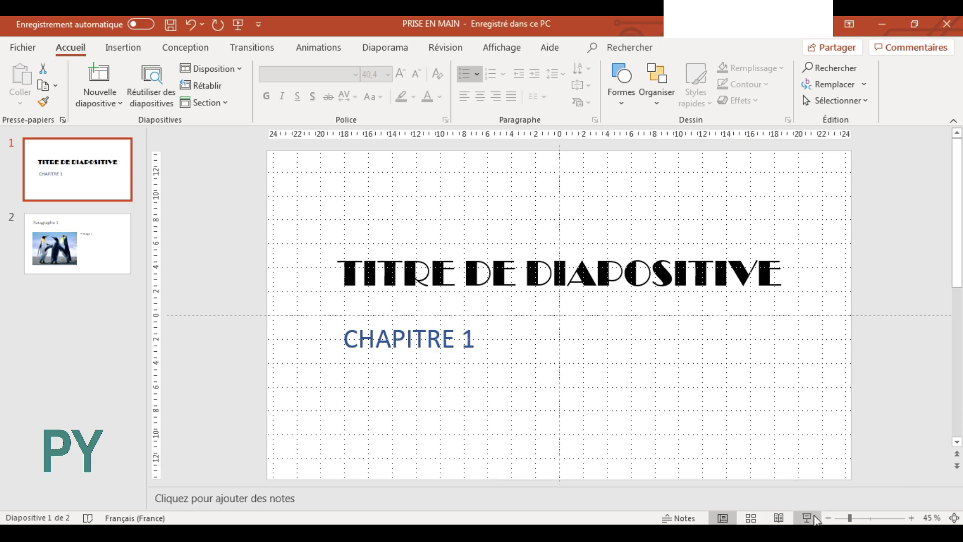
- Run the slideshow through both slides and exit back to editing slide 2
{"action": "left_click", "coordinate": [808, 518]}
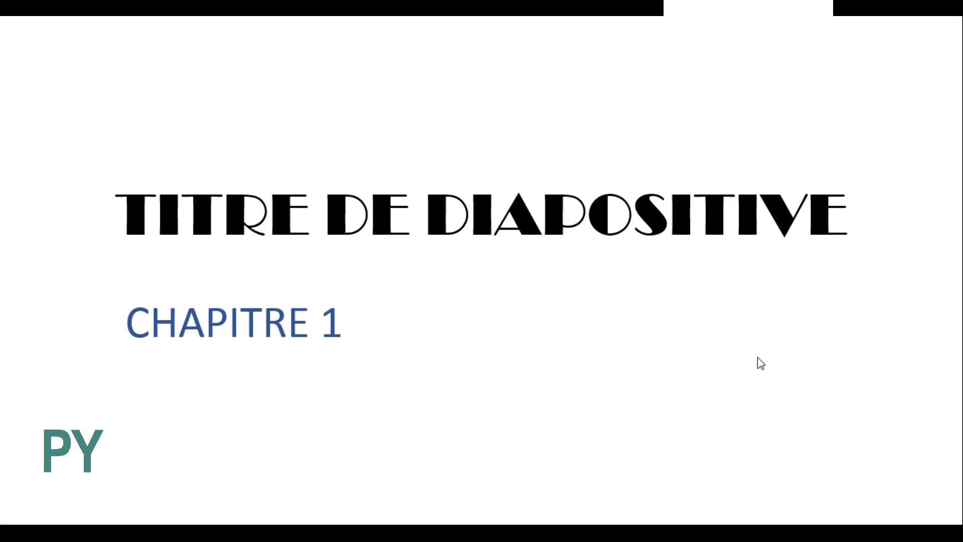
{"action": "key", "text": "Right"}
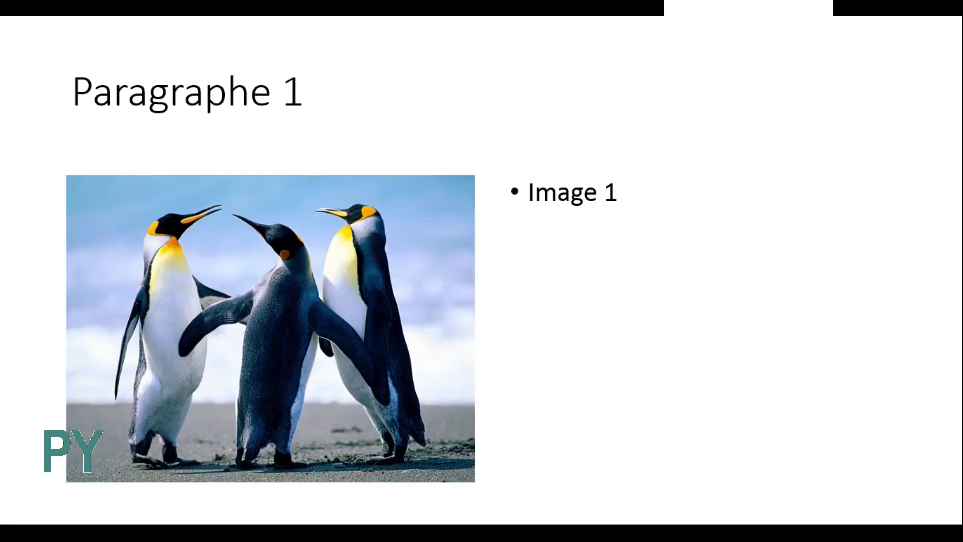
{"action": "key", "text": "Right"}
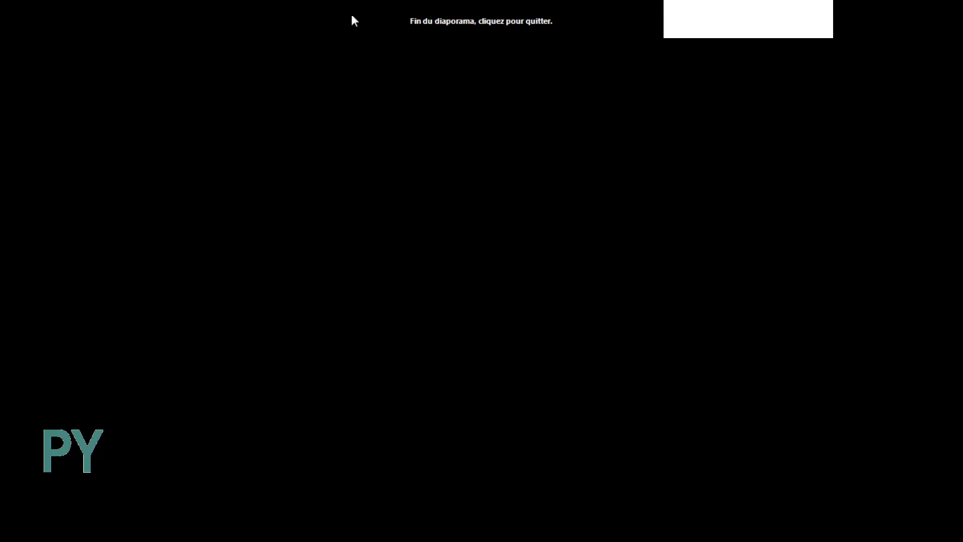
{"action": "left_click", "coordinate": [798, 285]}
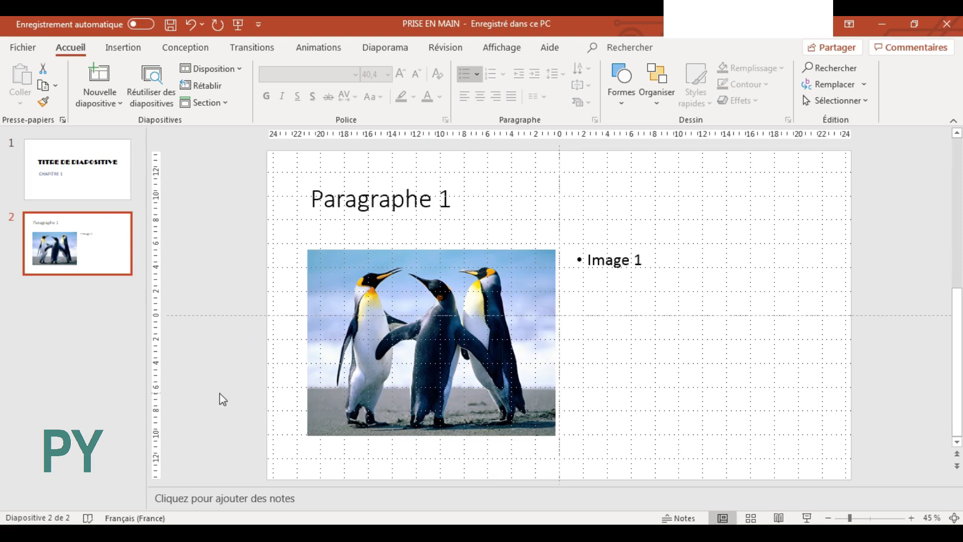
- Drag the Image 1 text box over the photo and back to its right
{"action": "left_click", "coordinate": [616, 260]}
{"action": "mouse_move", "coordinate": [628, 250]}
{"action": "left_mouse_down"}
{"action": "mouse_move", "coordinate": [621, 321]}
{"action": "mouse_move", "coordinate": [357, 253]}
{"action": "left_mouse_up"}
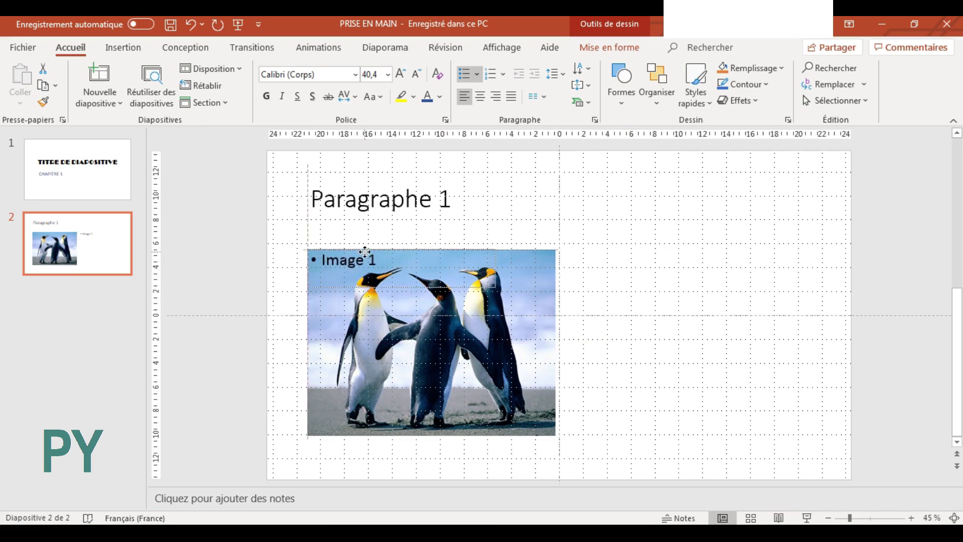
{"action": "mouse_move", "coordinate": [426, 252]}
{"action": "left_mouse_down"}
{"action": "mouse_move", "coordinate": [673, 229]}
{"action": "mouse_move", "coordinate": [653, 248]}
{"action": "left_mouse_up"}
- Deselect the text box and look over the Conception and Insertion tabs
{"action": "left_click", "coordinate": [737, 185]}
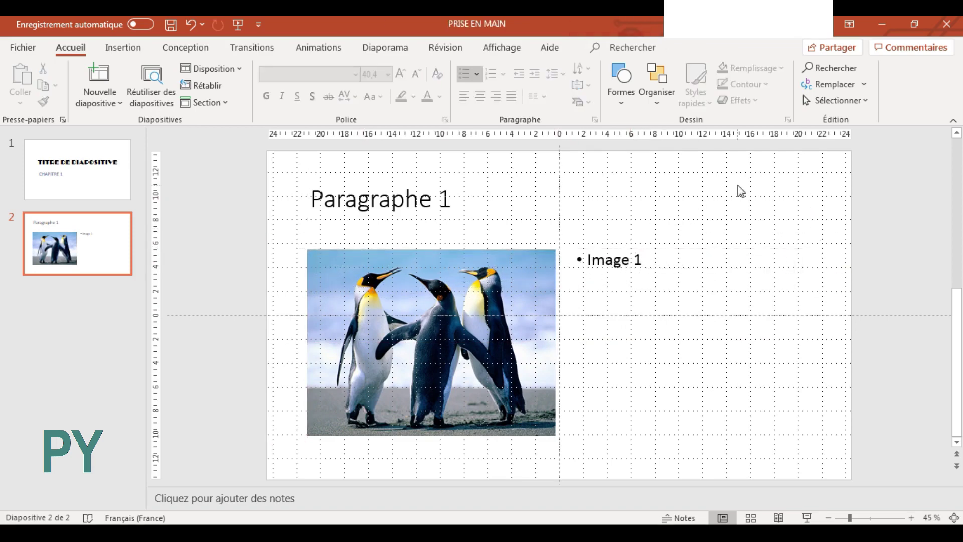
{"action": "left_click", "coordinate": [180, 52]}
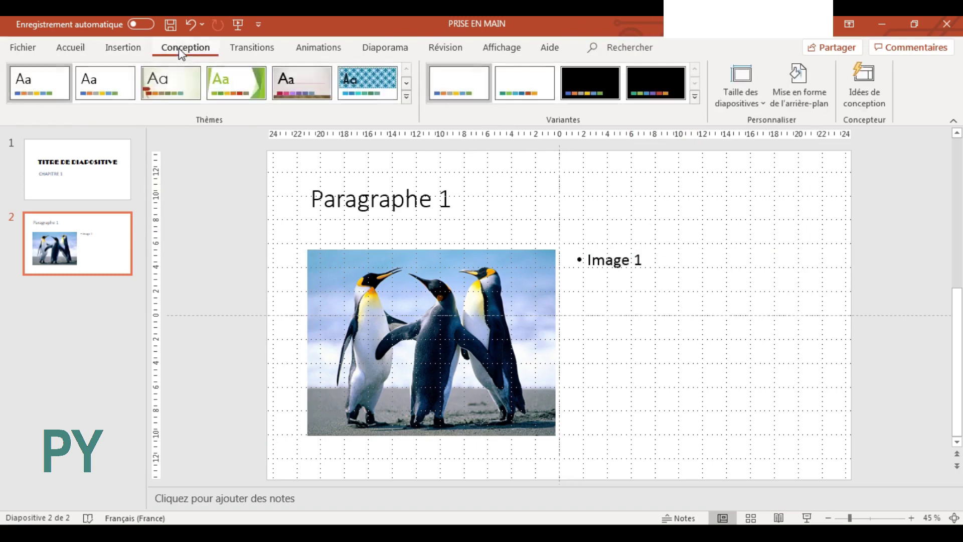
{"action": "left_click", "coordinate": [115, 52]}
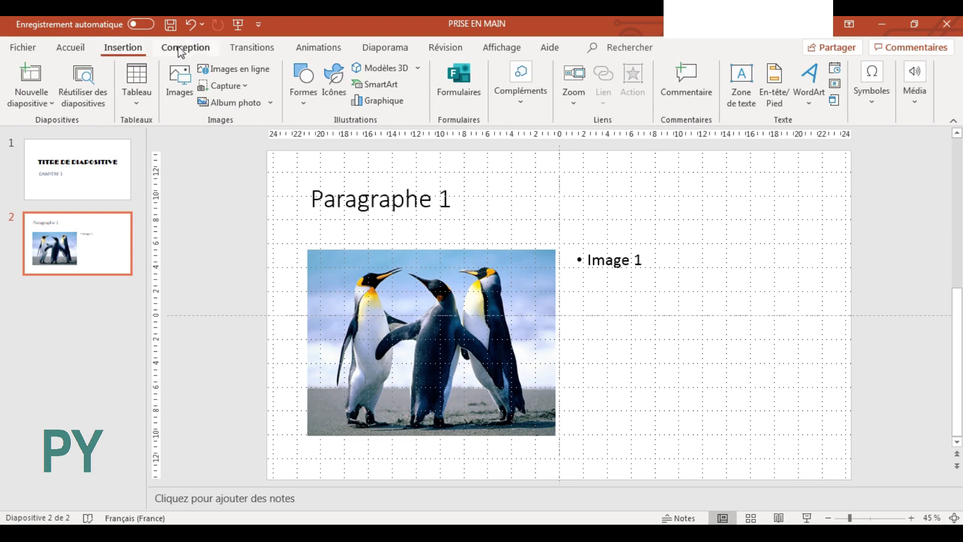
- Draw a text box below Image 1 reading 'Texte à gogo' and select its text
{"action": "left_click", "coordinate": [751, 102]}
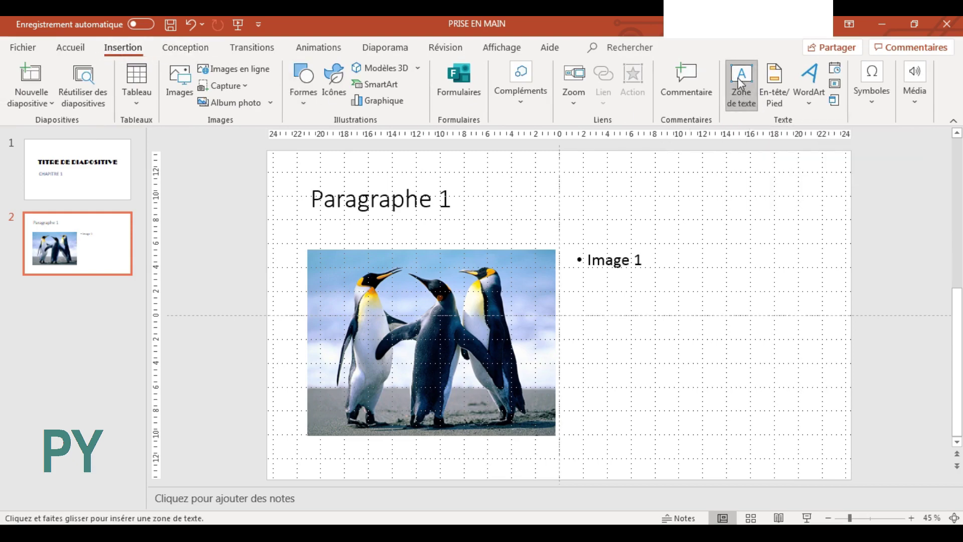
{"action": "left_click_drag", "start_coordinate": [580, 326], "coordinate": [810, 419]}
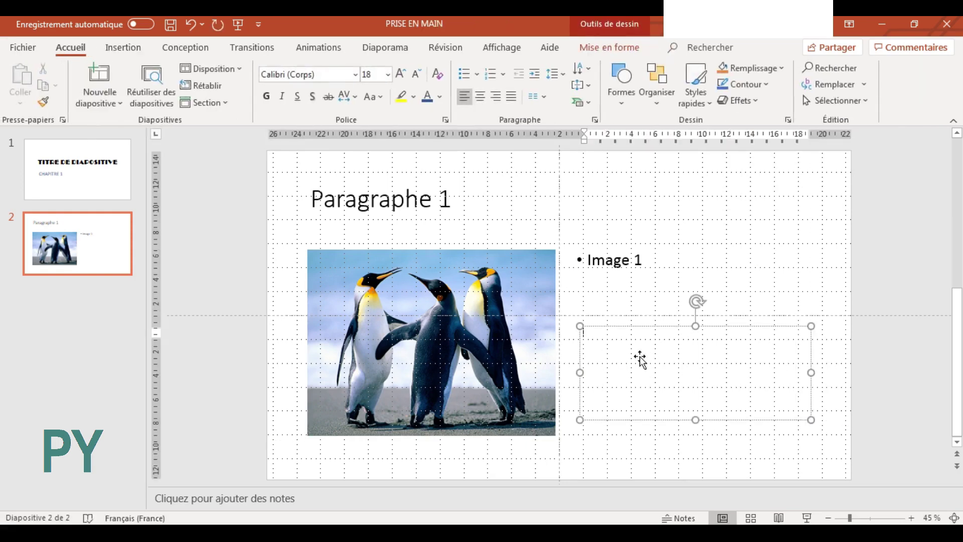
{"action": "key", "text": "Caps_Lock"}
{"action": "type", "text": "Tex"}
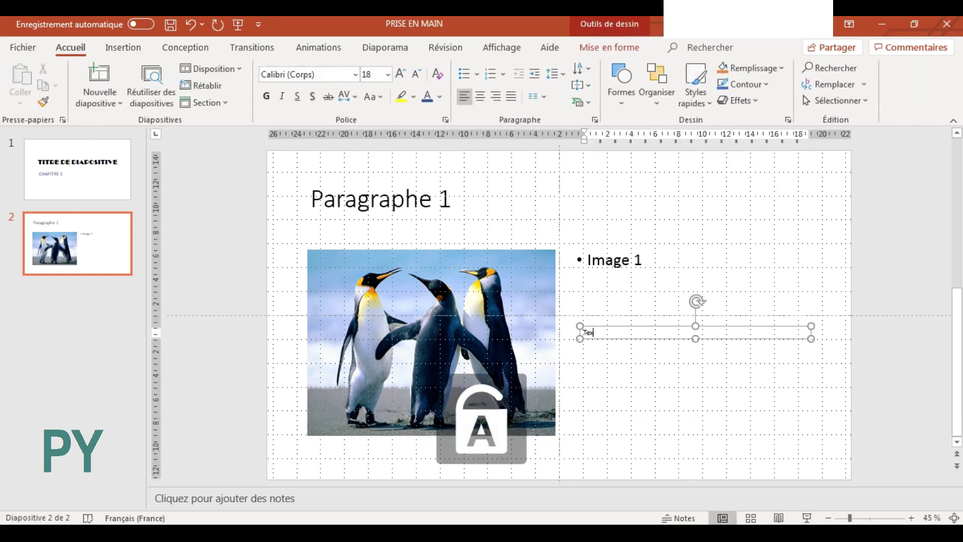
{"action": "type", "text": "te"}
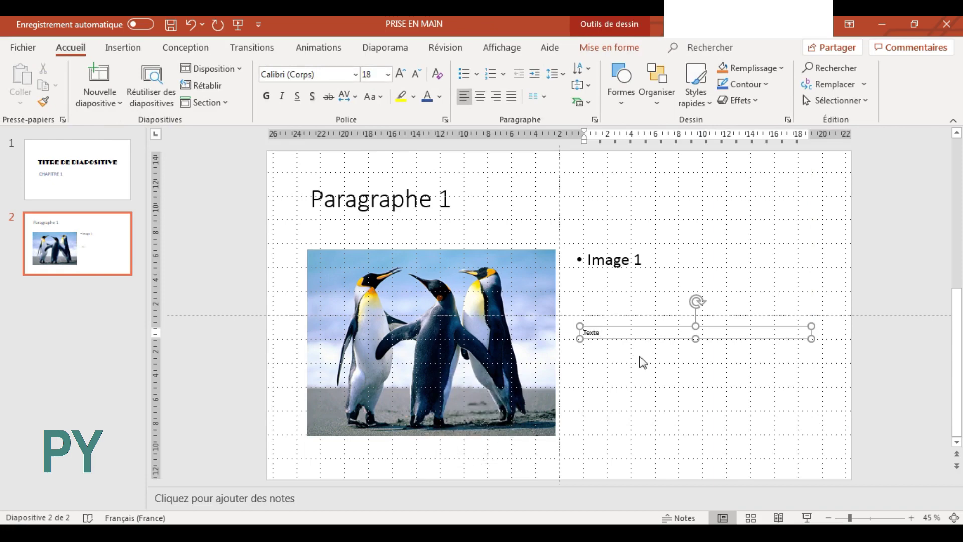
{"action": "type", "text": " à gogo"}
{"action": "left_click_drag", "start_coordinate": [623, 333], "coordinate": [584, 334]}
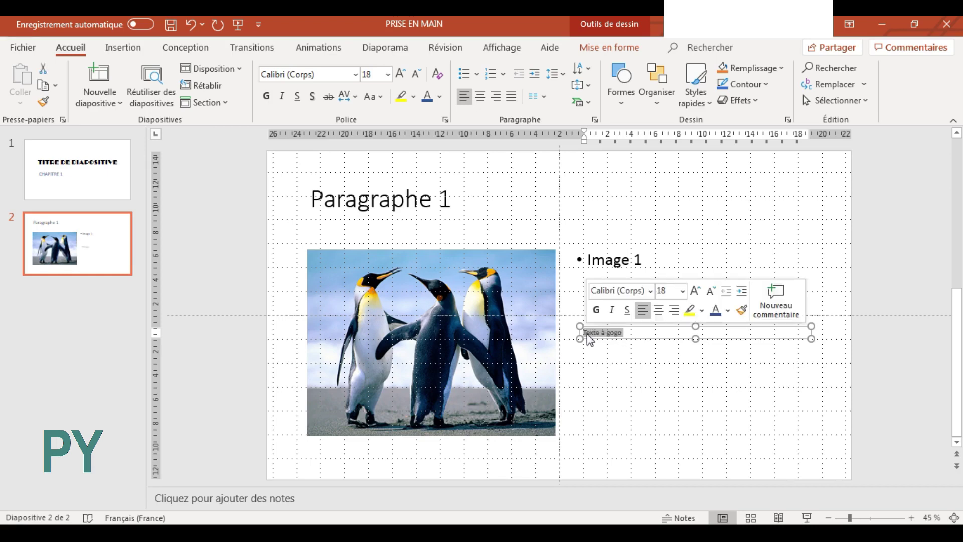
- Make the 'Texte à gogo' text 48 pt and orange
{"action": "left_click", "coordinate": [387, 75]}
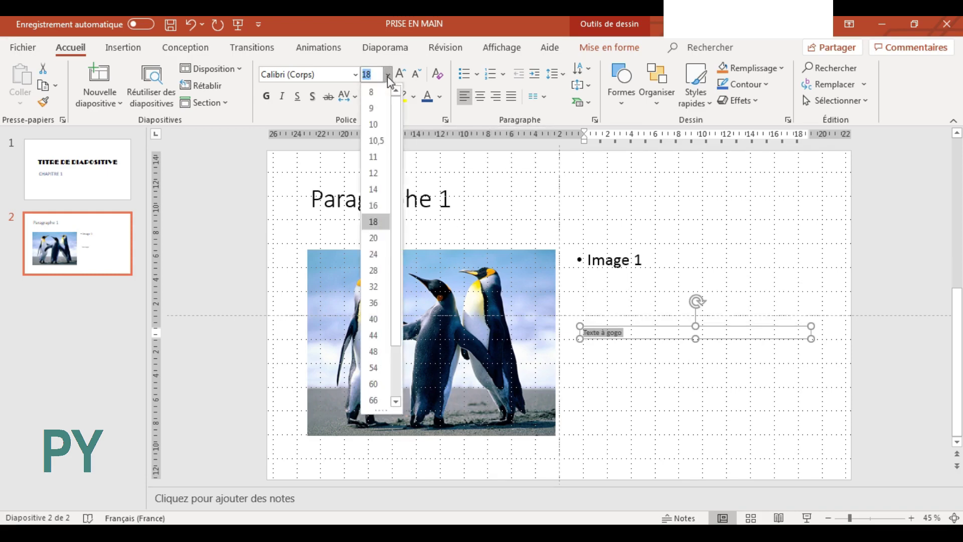
{"action": "left_click", "coordinate": [376, 353]}
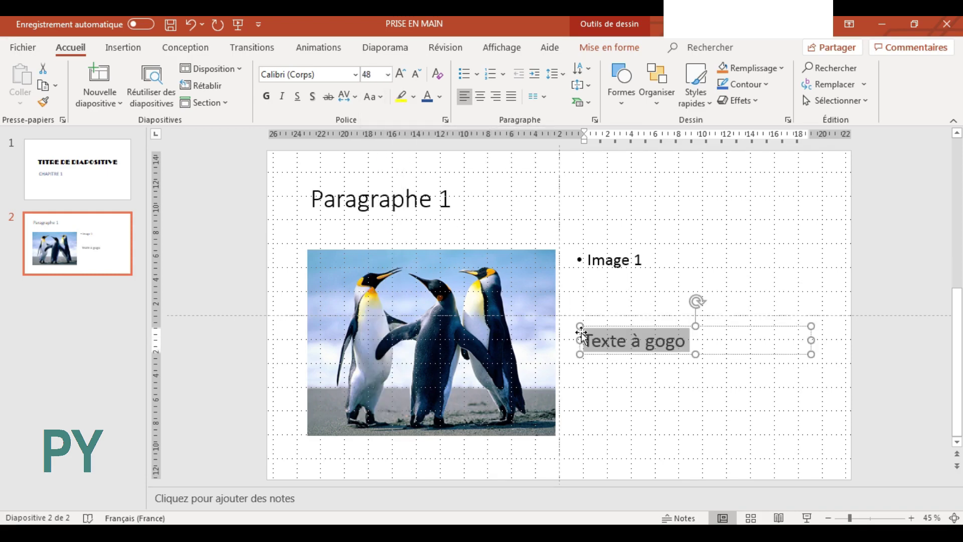
{"action": "left_click", "coordinate": [440, 98]}
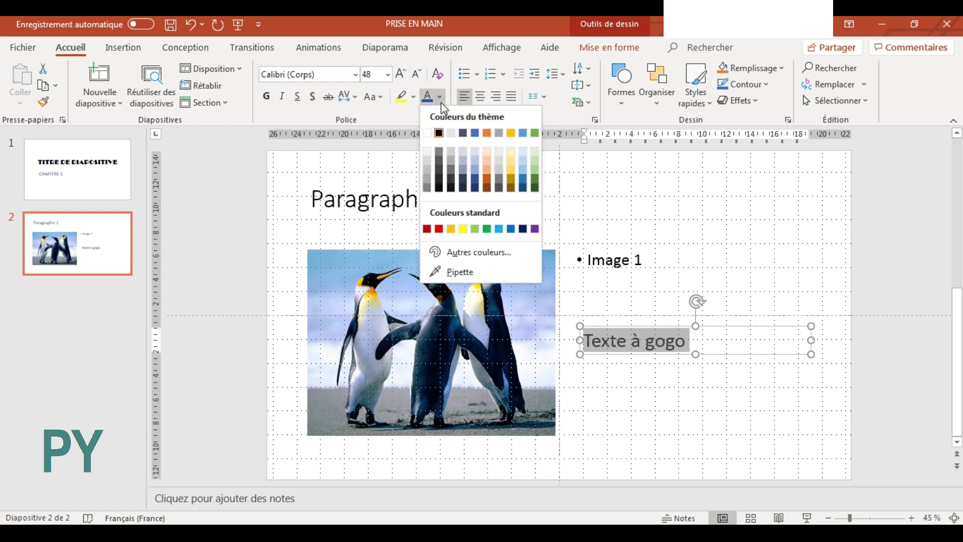
{"action": "left_click", "coordinate": [488, 180]}
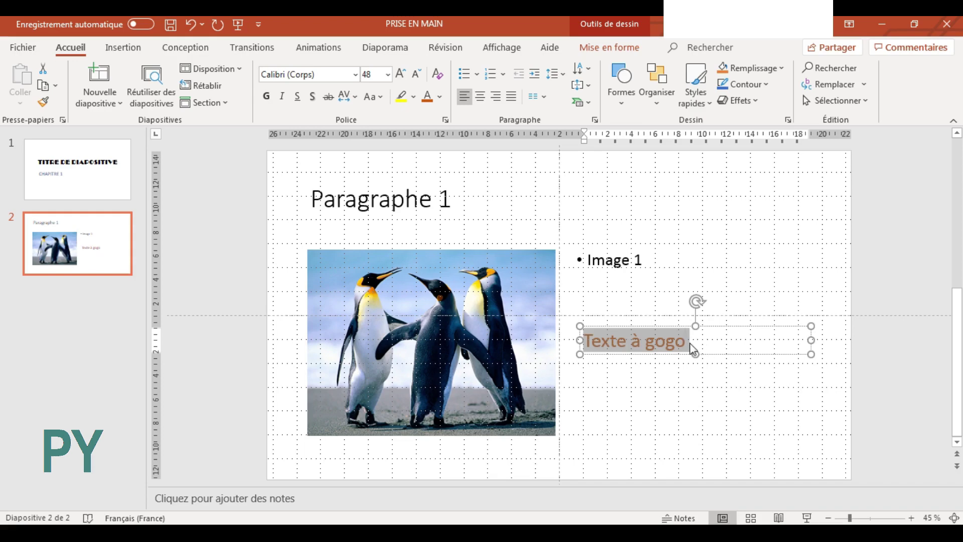
- Extend the text with 'bla bla bla bla' and move the box just under Image 1
{"action": "left_click", "coordinate": [690, 342]}
{"action": "type", "text": "b"}
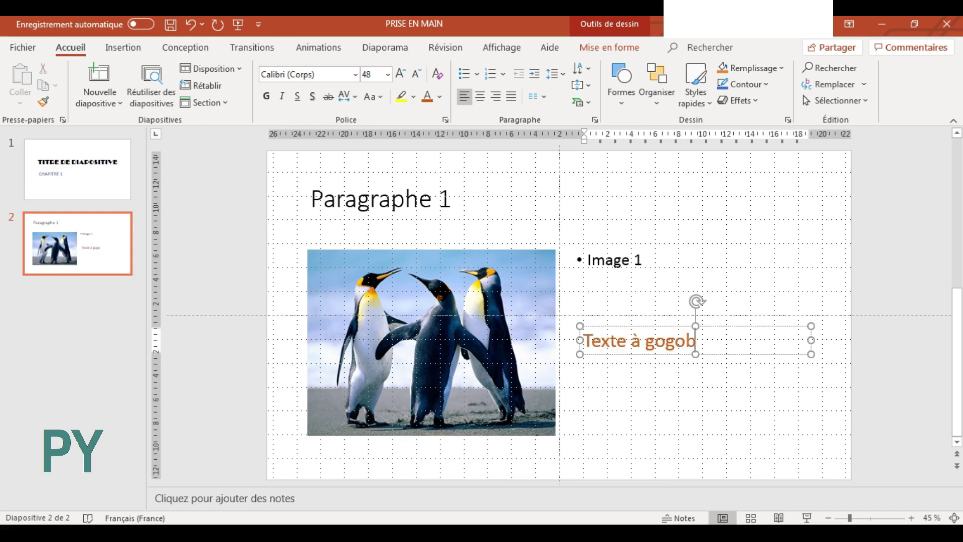
{"action": "type", "text": "la"}
{"action": "type", "text": " bla "}
{"action": "type", "text": "bla"}
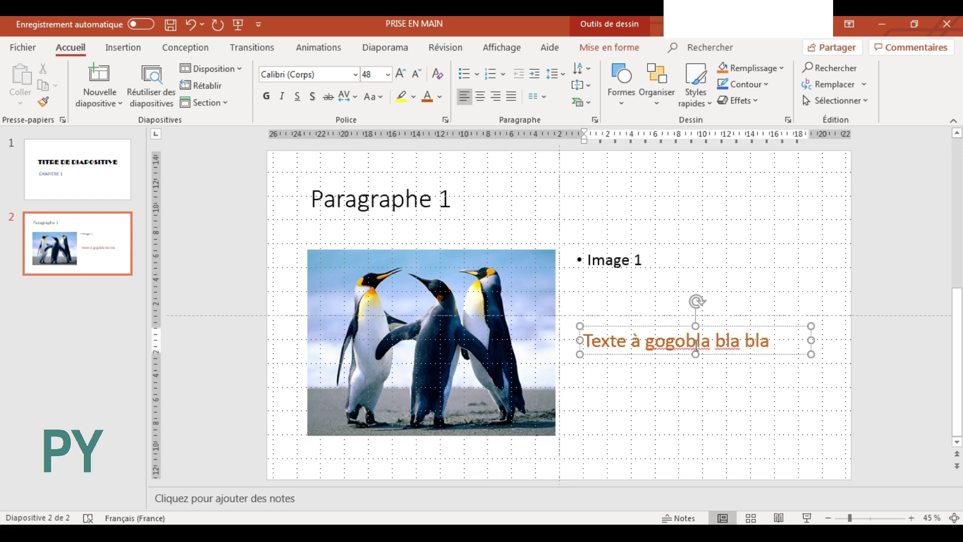
{"action": "type", "text": "bla"}
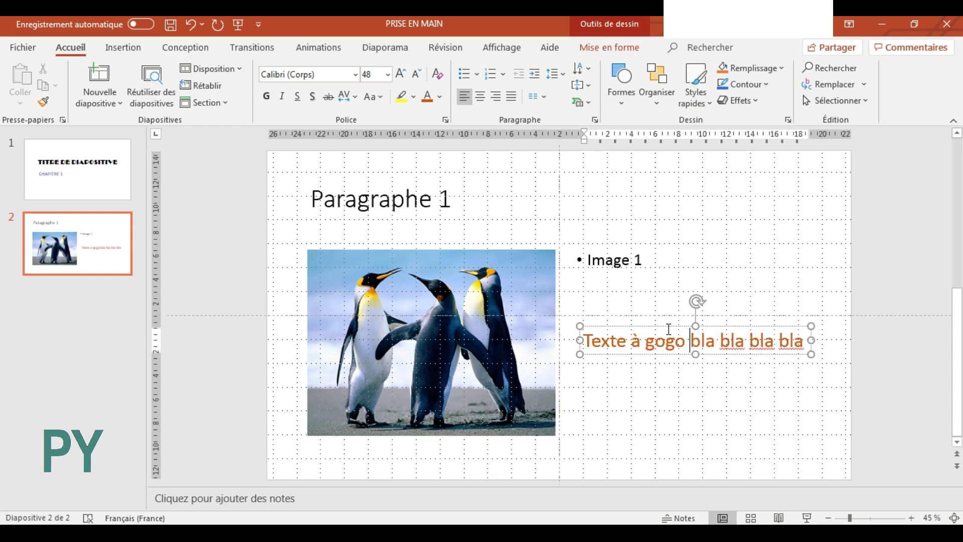
{"action": "mouse_move", "coordinate": [668, 326]}
{"action": "left_mouse_down"}
{"action": "mouse_move", "coordinate": [693, 286]}
{"action": "mouse_move", "coordinate": [663, 305]}
{"action": "left_mouse_up"}
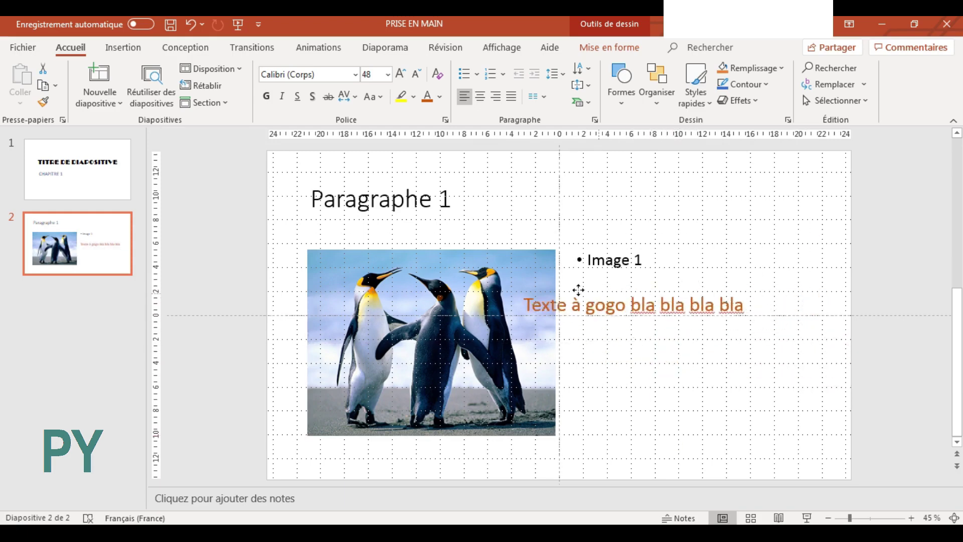
{"action": "left_click_drag", "start_coordinate": [652, 311], "coordinate": [549, 282]}
{"action": "left_click", "coordinate": [483, 188]}
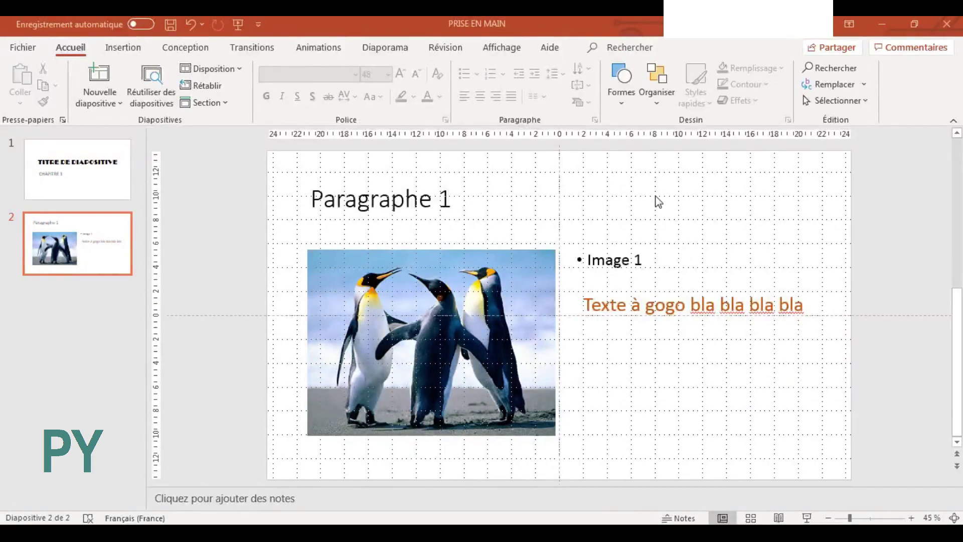
- Select the title slide with the Conception design options showing
{"action": "left_click", "coordinate": [187, 52]}
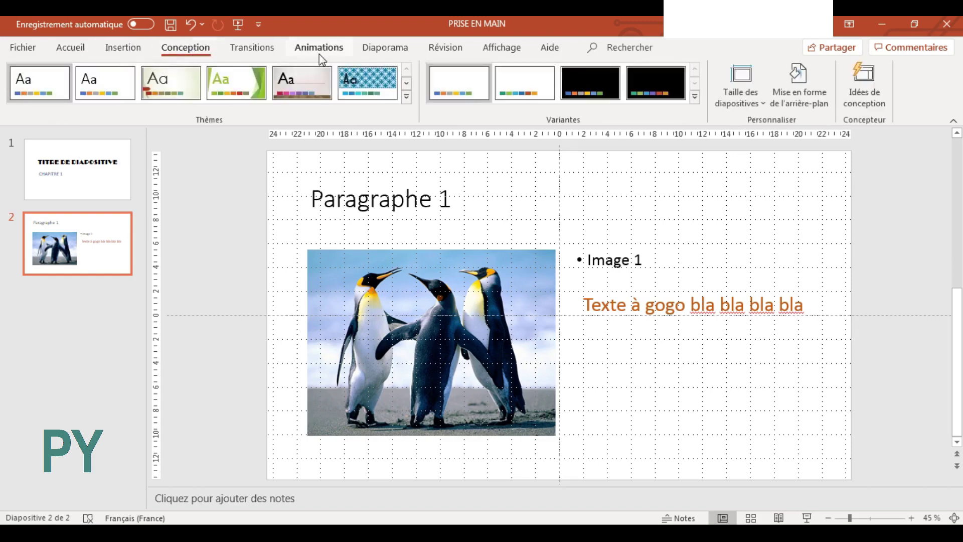
{"action": "left_click", "coordinate": [122, 51]}
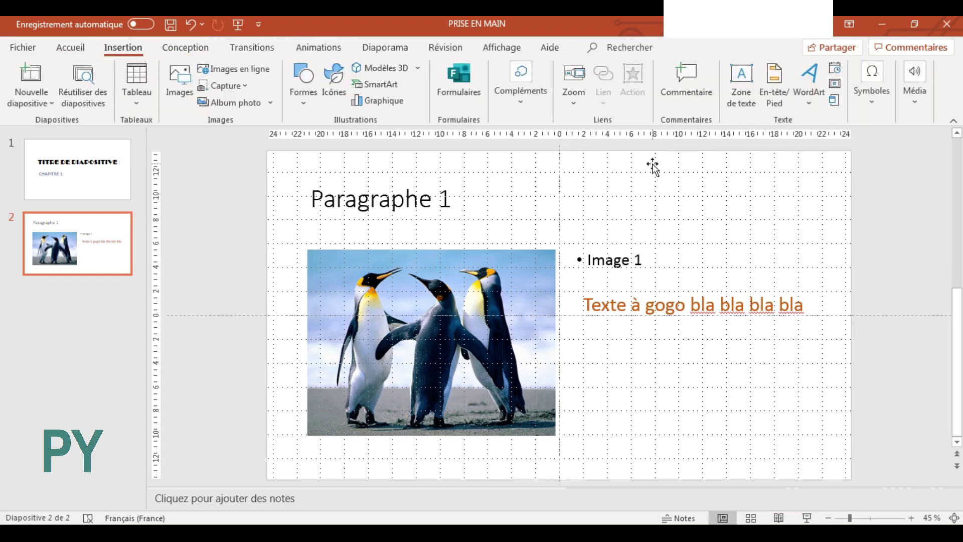
{"action": "left_click", "coordinate": [77, 50]}
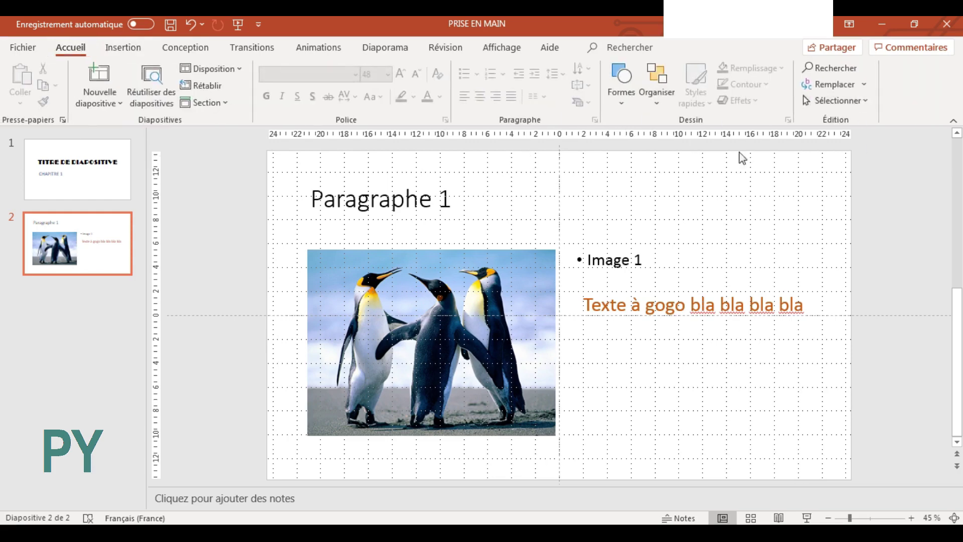
{"action": "left_click", "coordinate": [104, 184]}
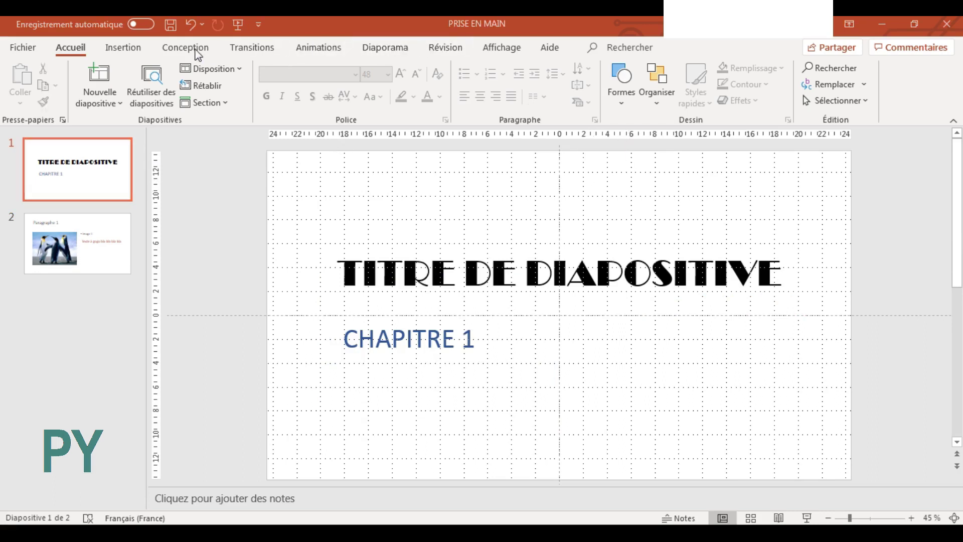
{"action": "left_click", "coordinate": [183, 51]}
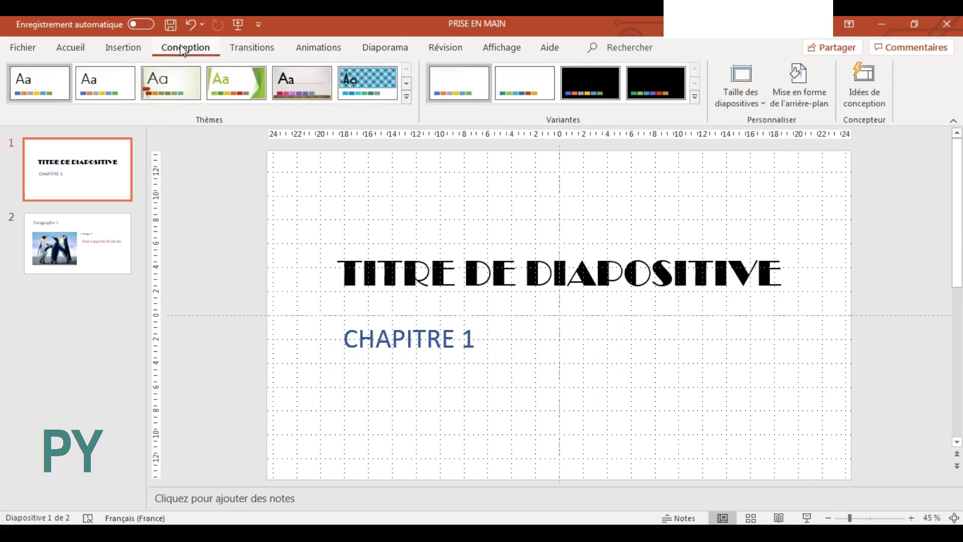
- Fill every slide's background with solid light gold and check both slides
{"action": "left_click", "coordinate": [800, 84]}
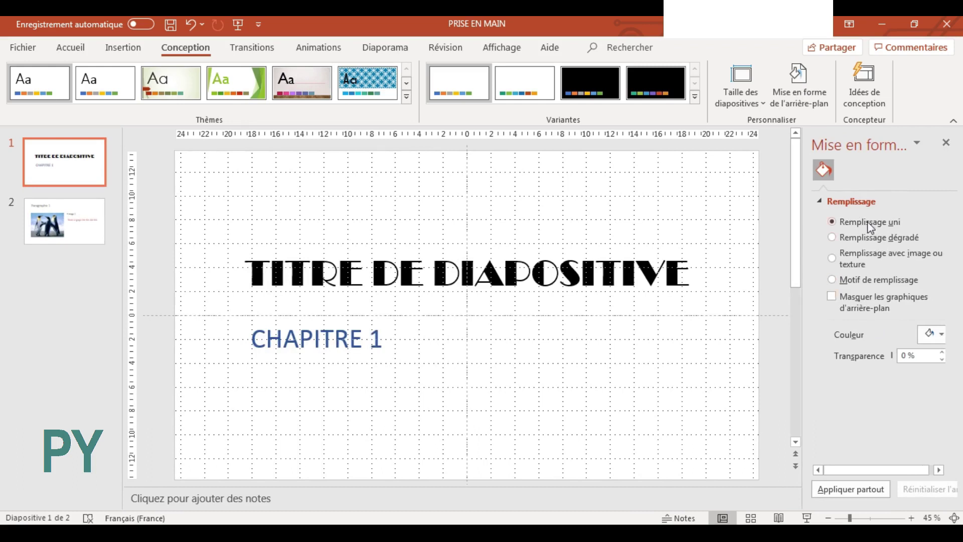
{"action": "left_click", "coordinate": [941, 334]}
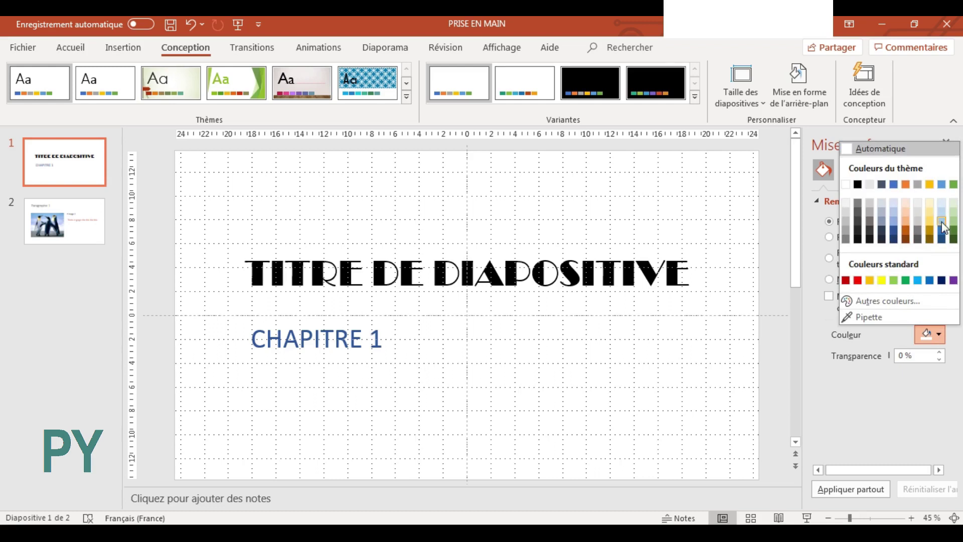
{"action": "left_click", "coordinate": [931, 216]}
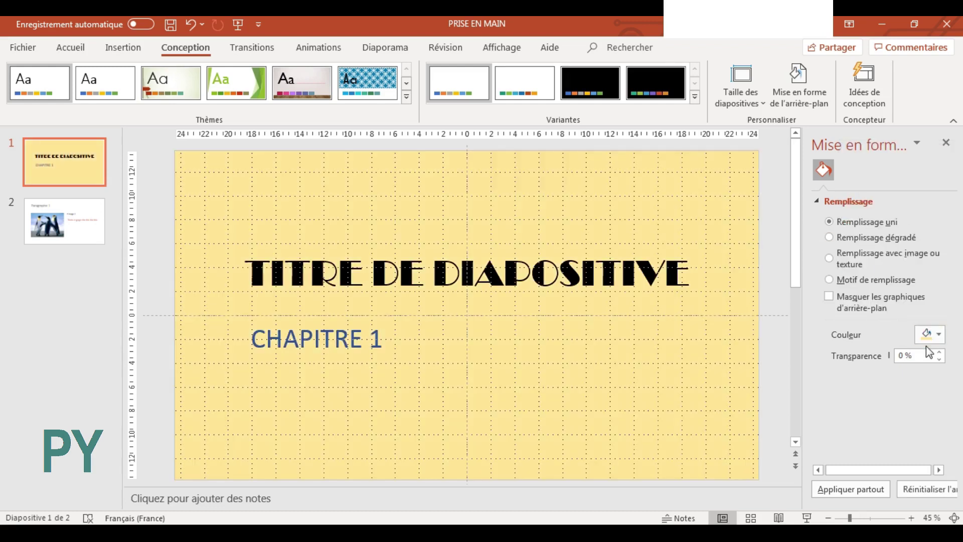
{"action": "left_click", "coordinate": [859, 489]}
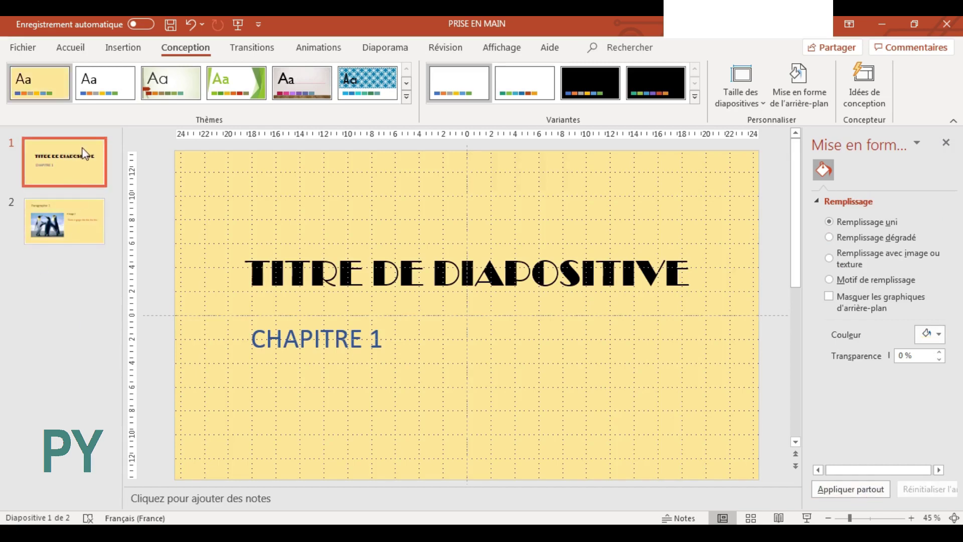
{"action": "left_click", "coordinate": [86, 220]}
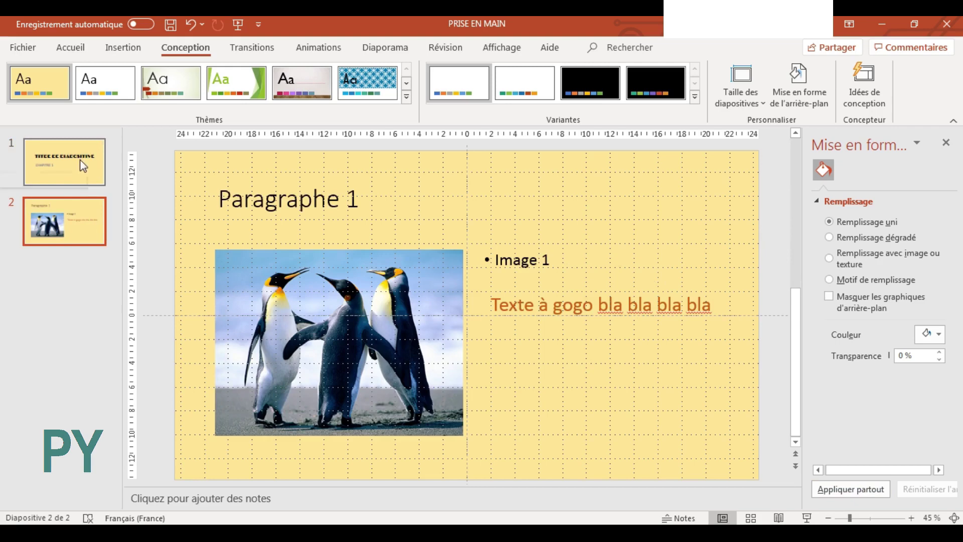
{"action": "left_click", "coordinate": [83, 166]}
{"action": "left_click", "coordinate": [83, 210]}
{"action": "left_click", "coordinate": [93, 172]}
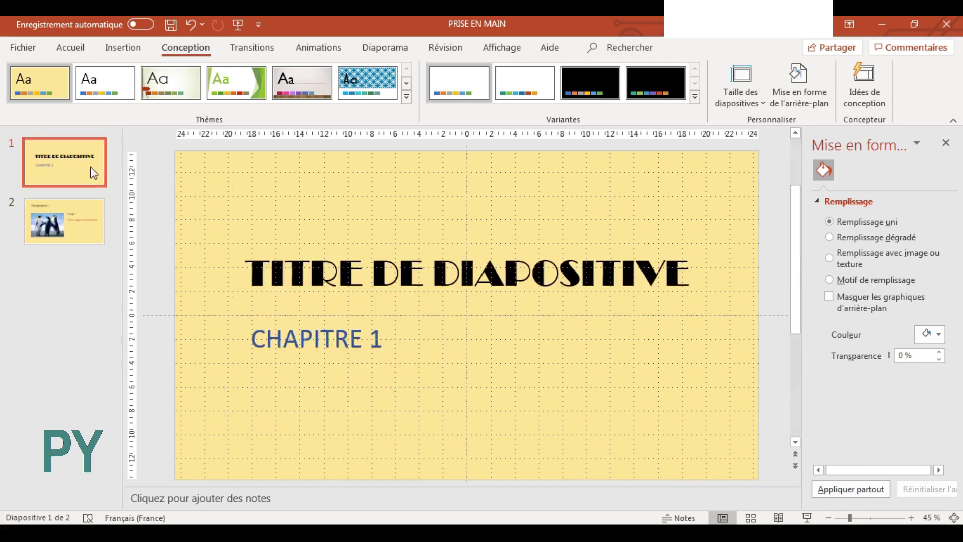
- Switch to a yellow preset gradient fill and set its type to Radial
{"action": "left_click", "coordinate": [831, 238]}
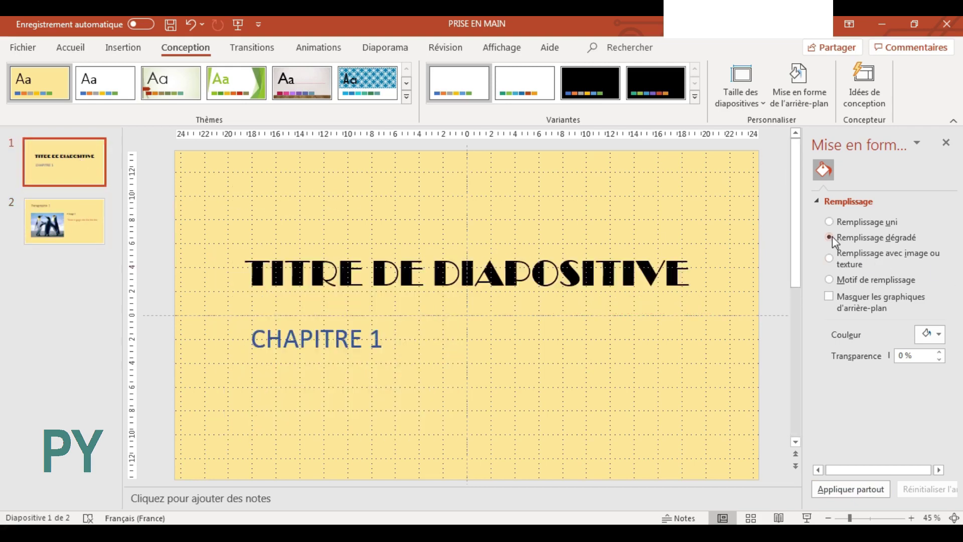
{"action": "left_click", "coordinate": [940, 336]}
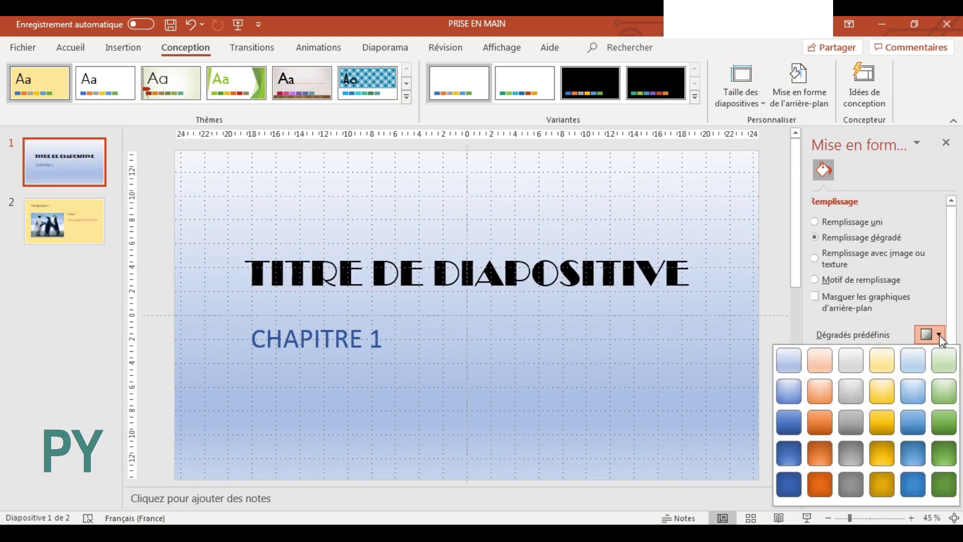
{"action": "left_click", "coordinate": [881, 390]}
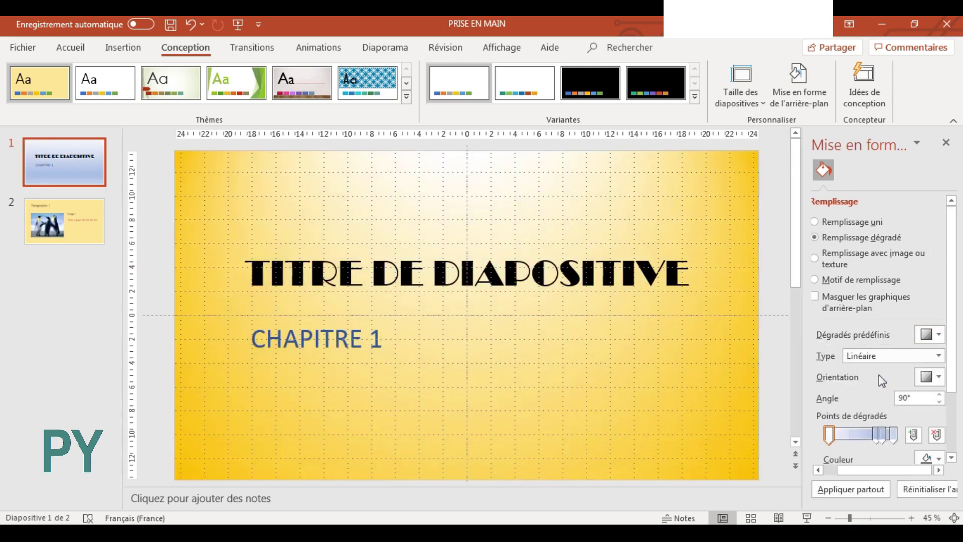
{"action": "left_click", "coordinate": [892, 355]}
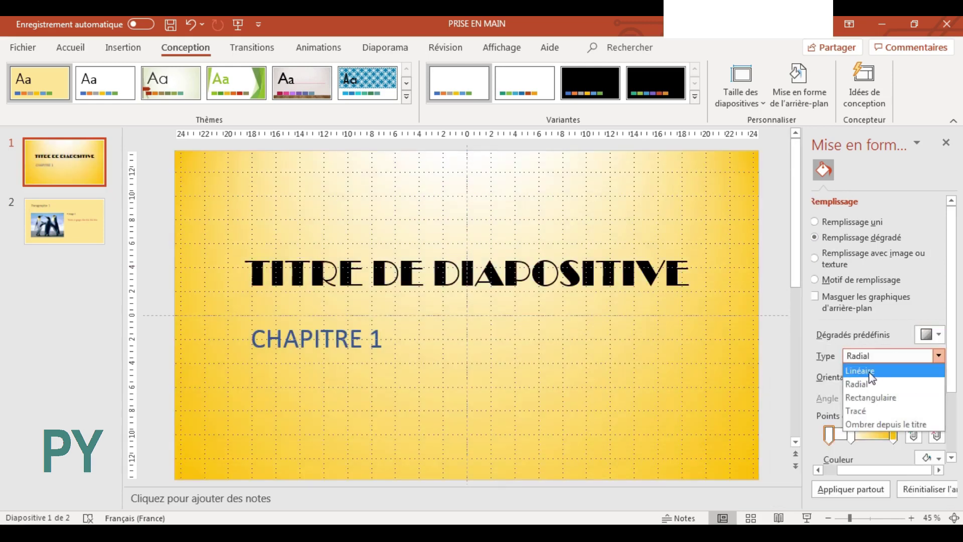
{"action": "left_click", "coordinate": [869, 372]}
{"action": "left_click", "coordinate": [899, 358]}
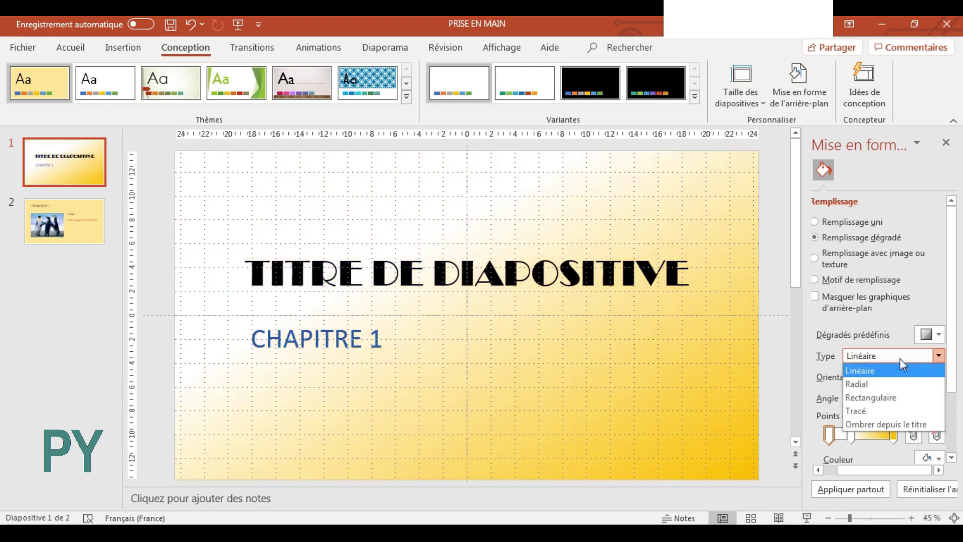
{"action": "left_click", "coordinate": [884, 398]}
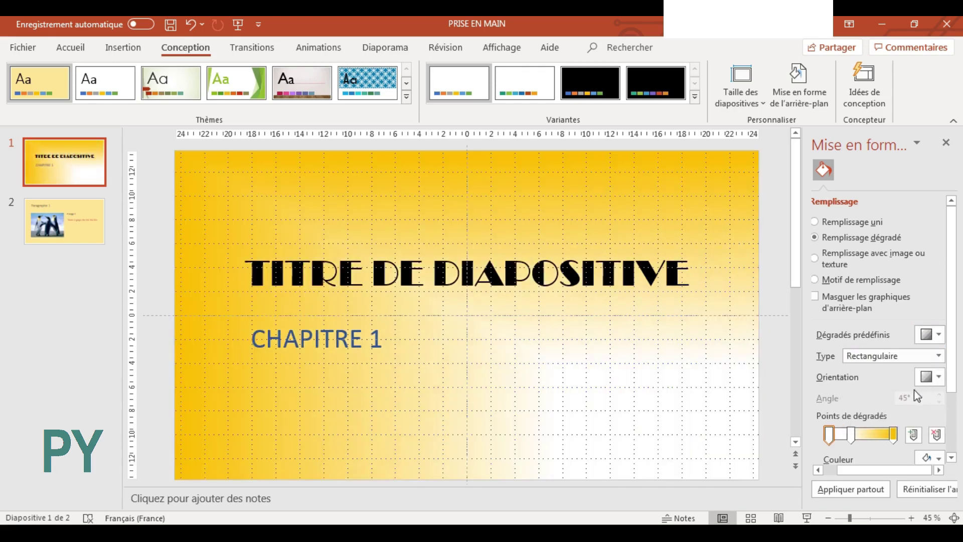
{"action": "left_click", "coordinate": [898, 357]}
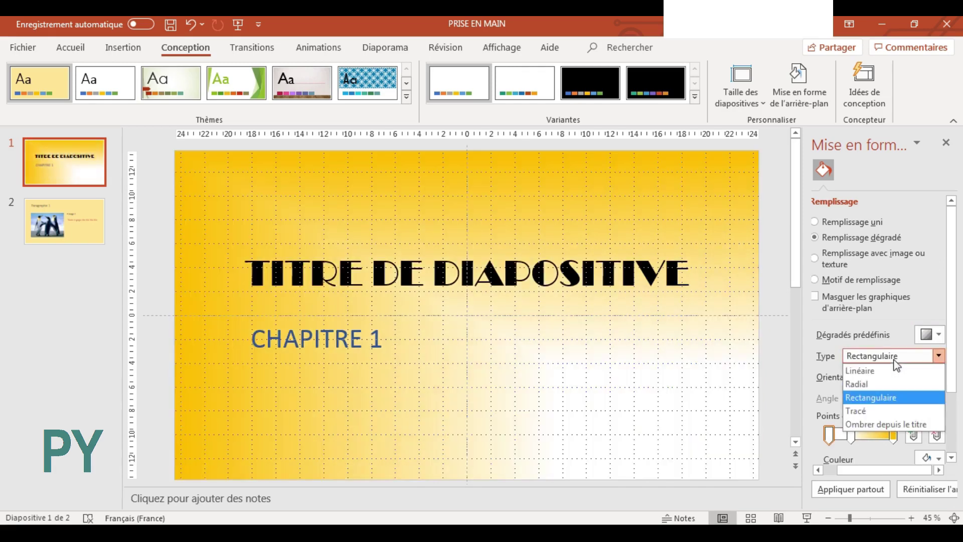
{"action": "left_click", "coordinate": [865, 384]}
- Shift the radial centre so the right turns white, widen the yellow, and apply to both slides
{"action": "left_click", "coordinate": [929, 379]}
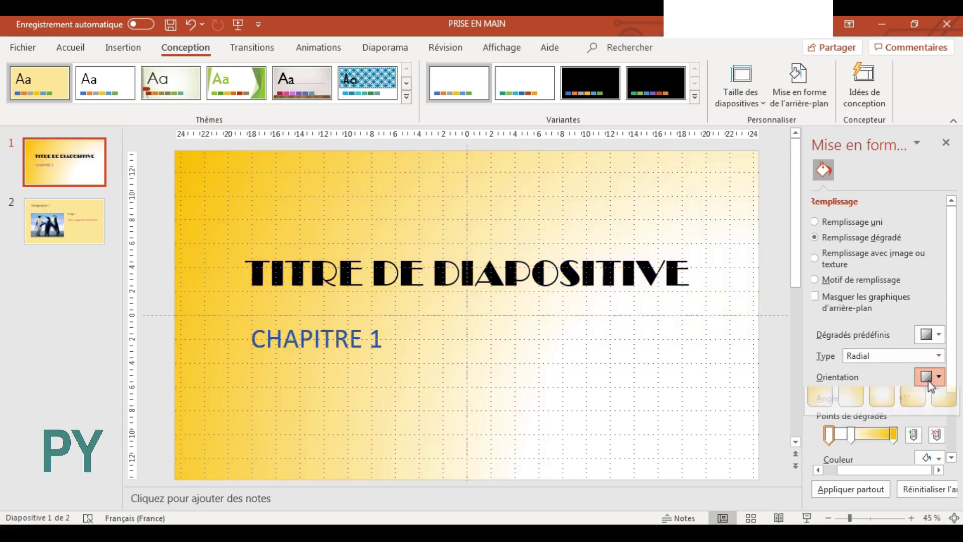
{"action": "left_click", "coordinate": [921, 405]}
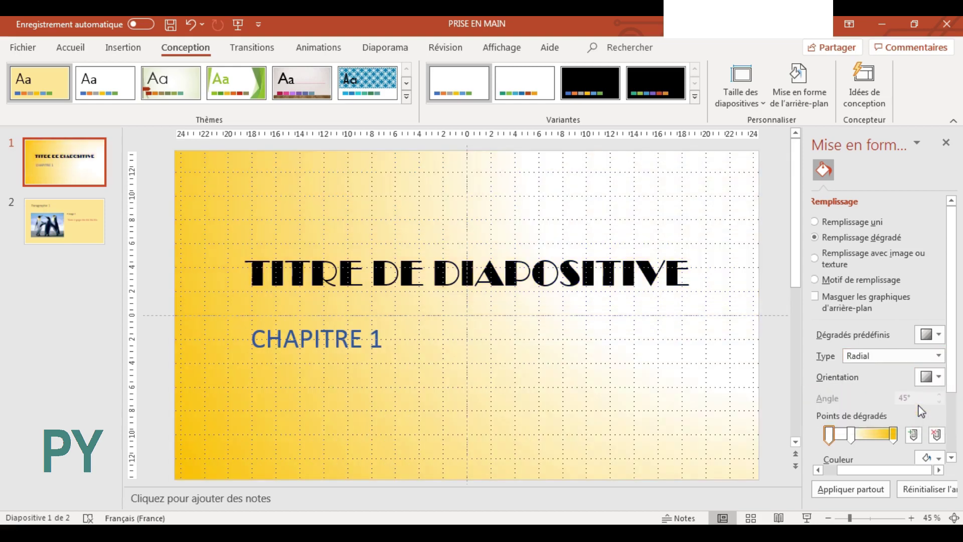
{"action": "left_click_drag", "start_coordinate": [883, 435], "coordinate": [855, 438]}
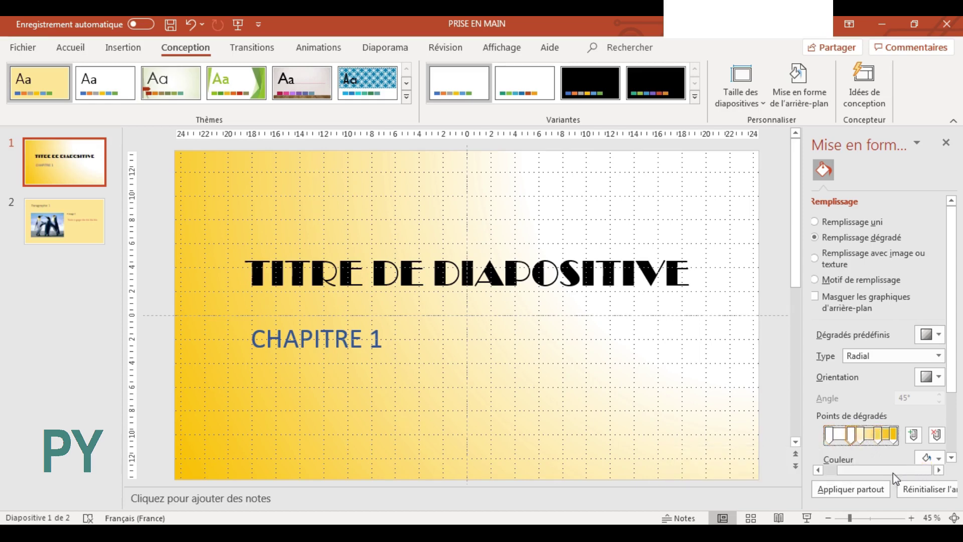
{"action": "left_click", "coordinate": [853, 490]}
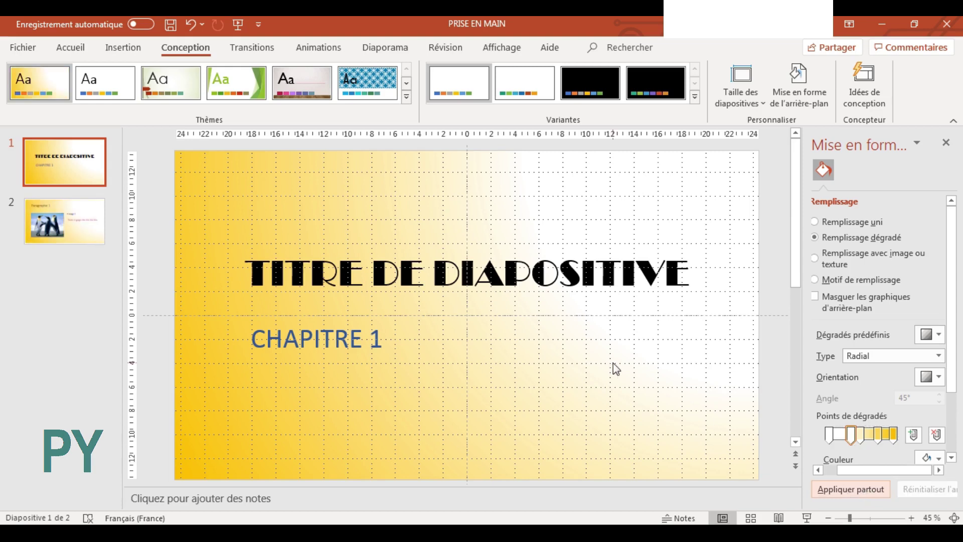
- Select slide 2 and switch its background to a picture or texture fill
{"action": "left_click", "coordinate": [65, 230]}
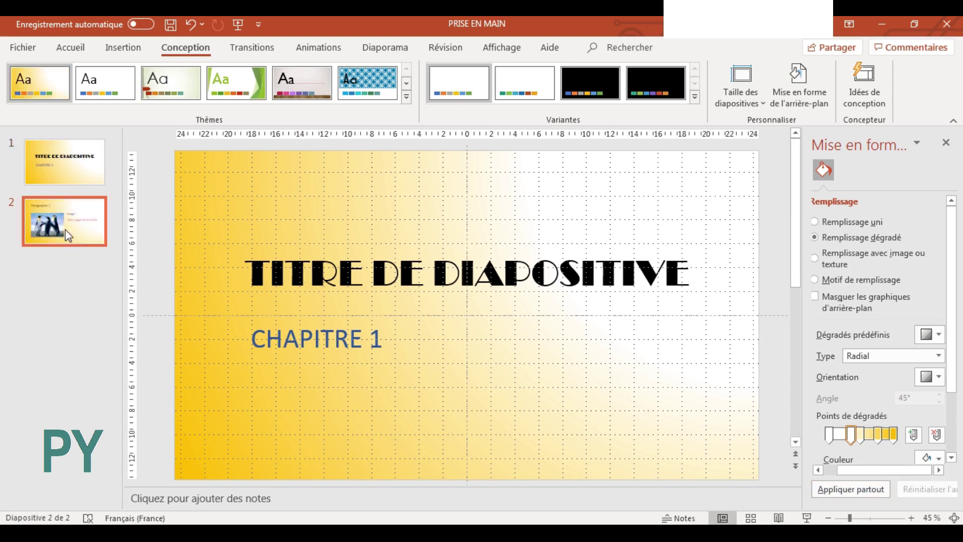
{"action": "left_click", "coordinate": [67, 194]}
{"action": "left_click", "coordinate": [68, 171]}
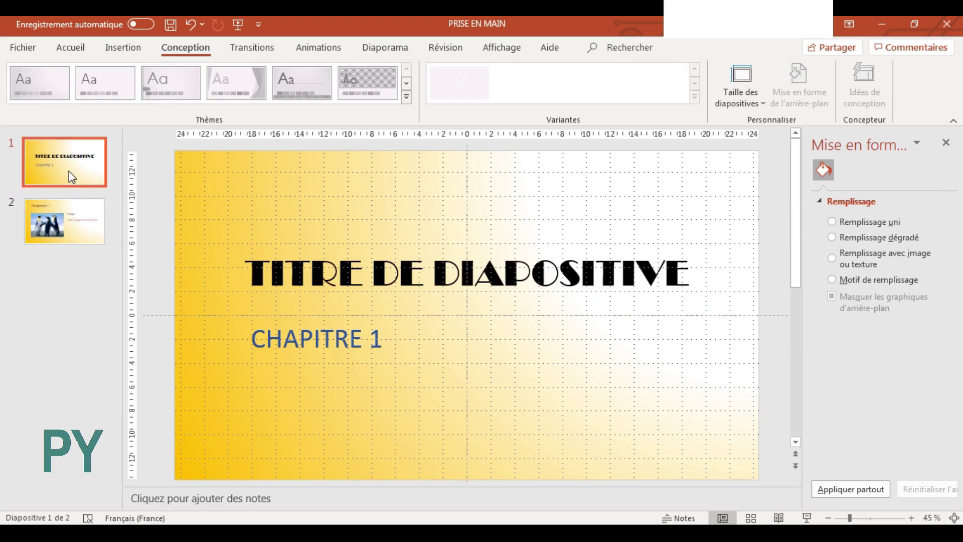
{"action": "left_click", "coordinate": [71, 220]}
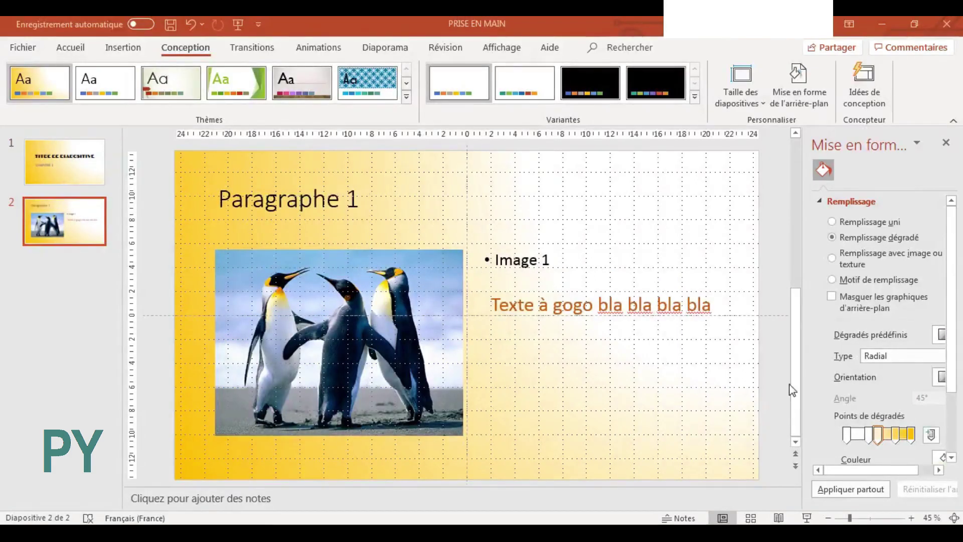
{"action": "left_click", "coordinate": [832, 257]}
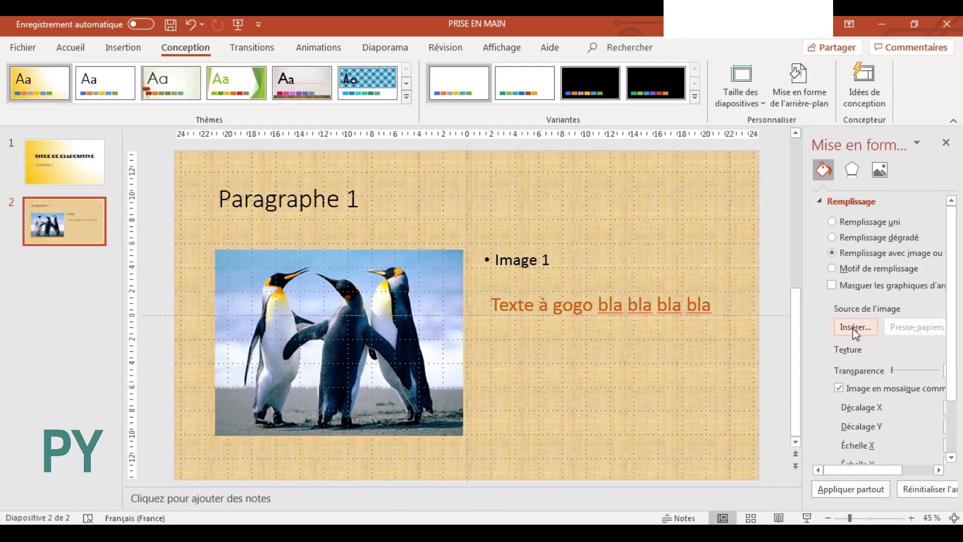
- Set the Manchots photo as background on all slides, then switch slide 2 to gradient fill
{"action": "left_click", "coordinate": [854, 328]}
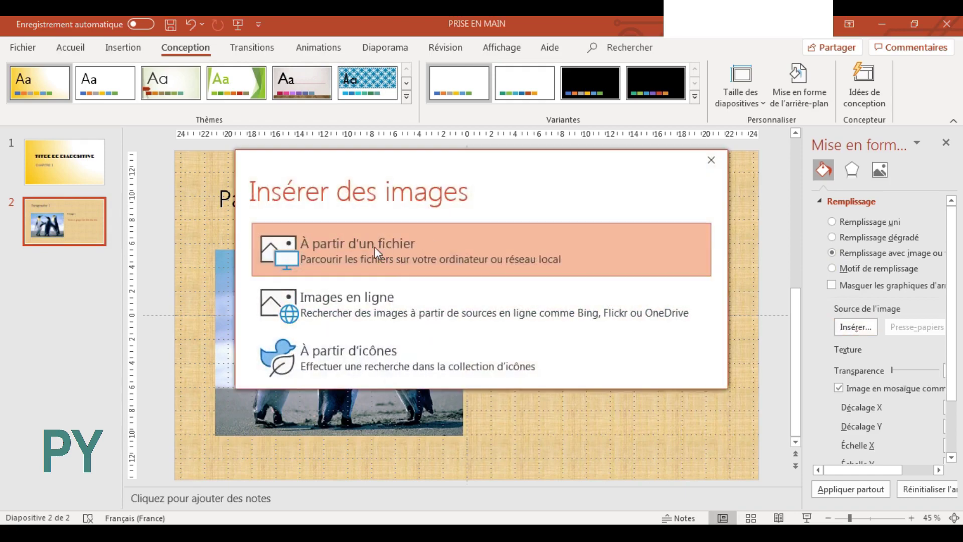
{"action": "left_click", "coordinate": [373, 251]}
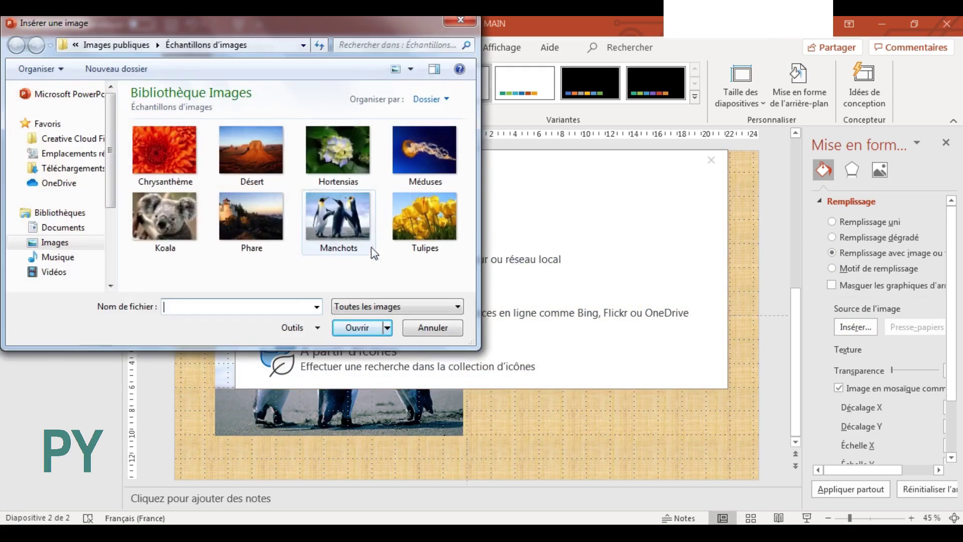
{"action": "left_click", "coordinate": [344, 225]}
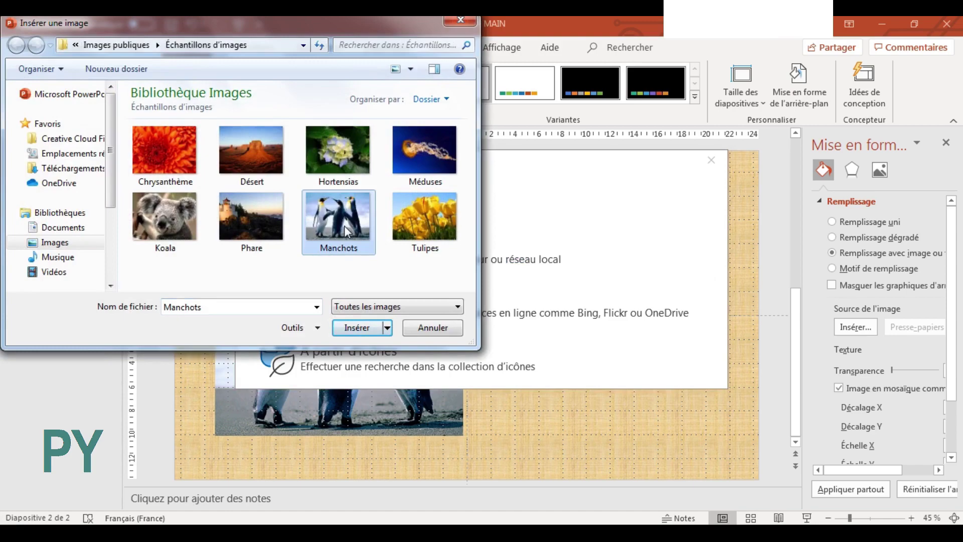
{"action": "left_click", "coordinate": [359, 327]}
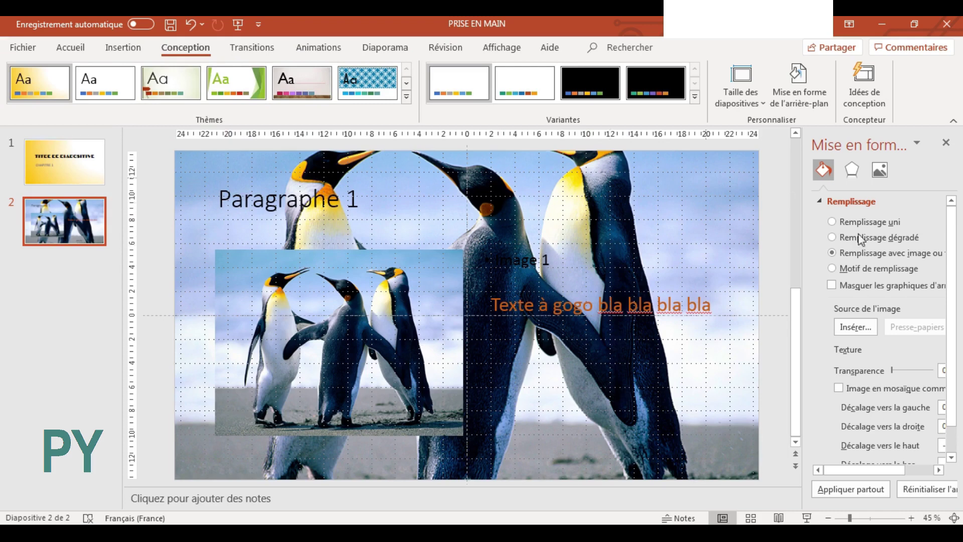
{"action": "left_click", "coordinate": [848, 490]}
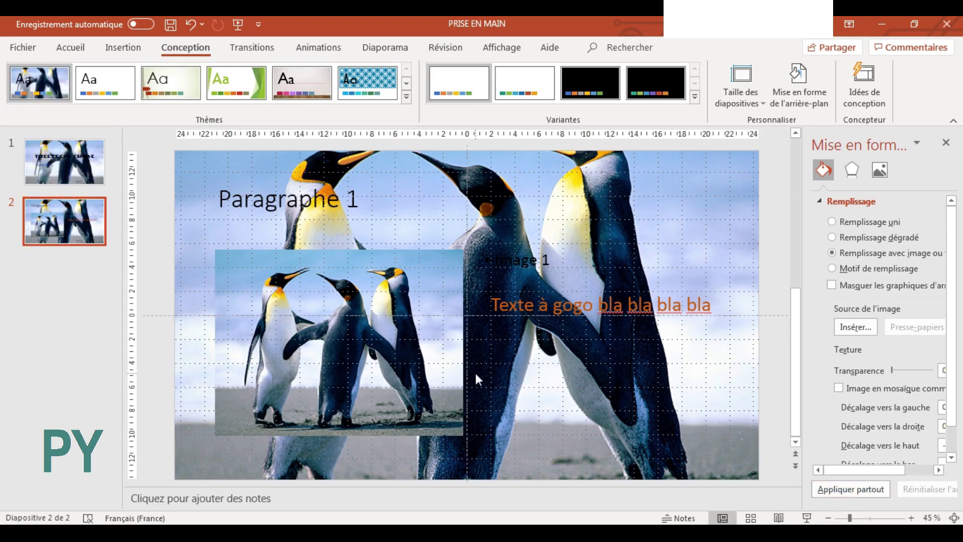
{"action": "left_click", "coordinate": [832, 239]}
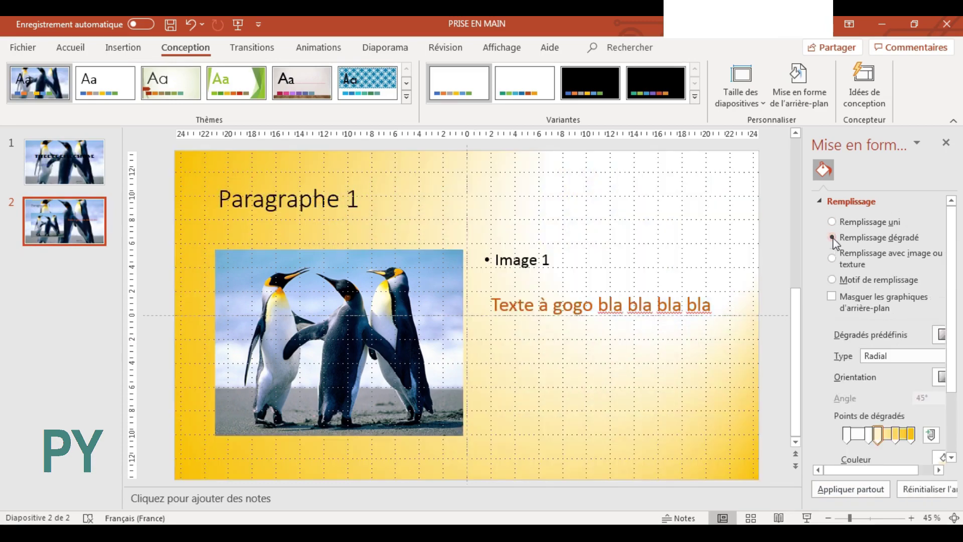
- Try a pale vertical-line pattern fill, then apply slide 1's background to all slides
{"action": "left_click", "coordinate": [832, 280]}
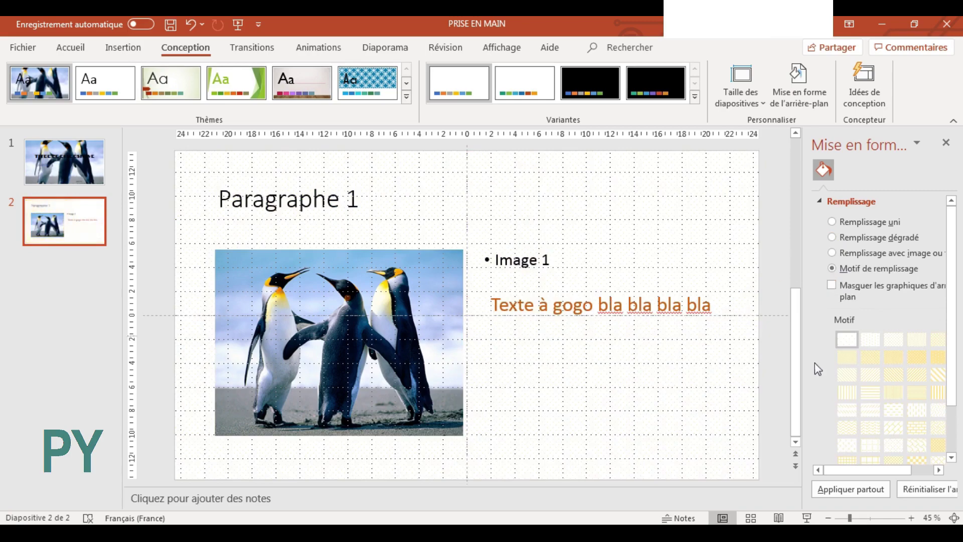
{"action": "left_click", "coordinate": [892, 395]}
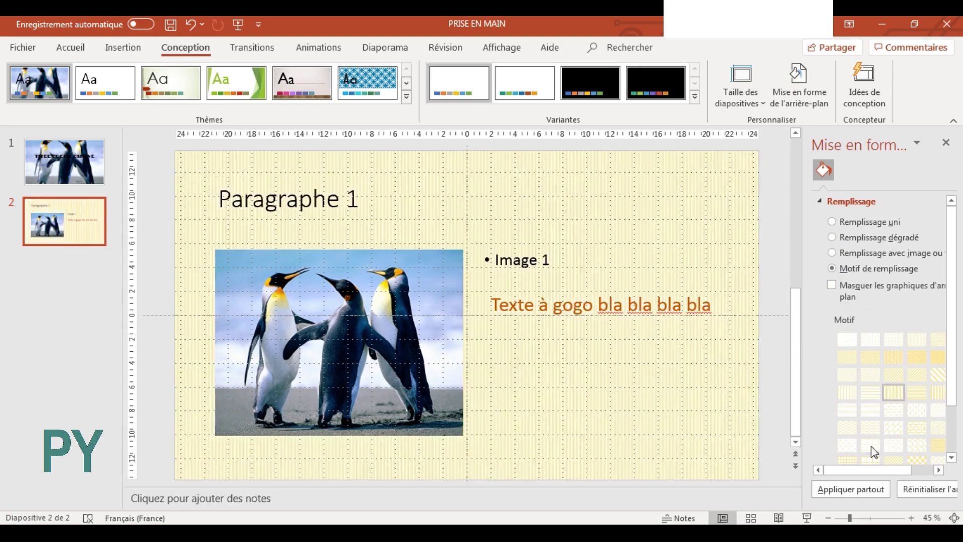
{"action": "left_click", "coordinate": [83, 169]}
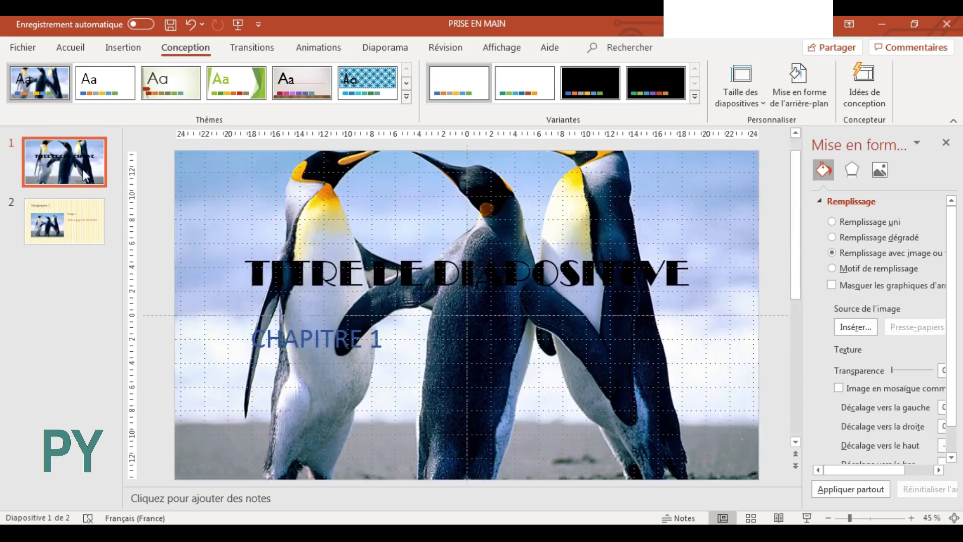
{"action": "left_click", "coordinate": [852, 489]}
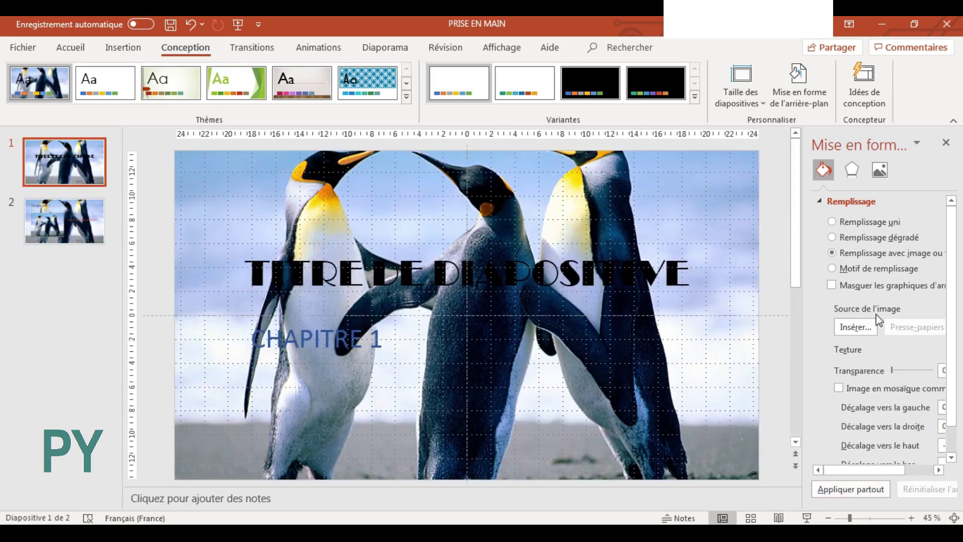
- Apply the yellow radial gradient to all slides, select slide 2, and save the deck
{"action": "left_click", "coordinate": [833, 237]}
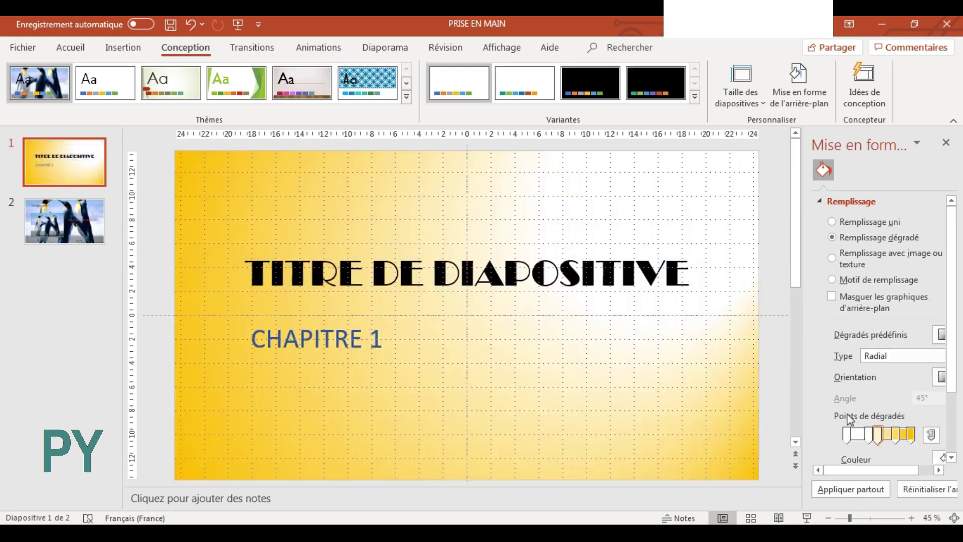
{"action": "left_click", "coordinate": [847, 490]}
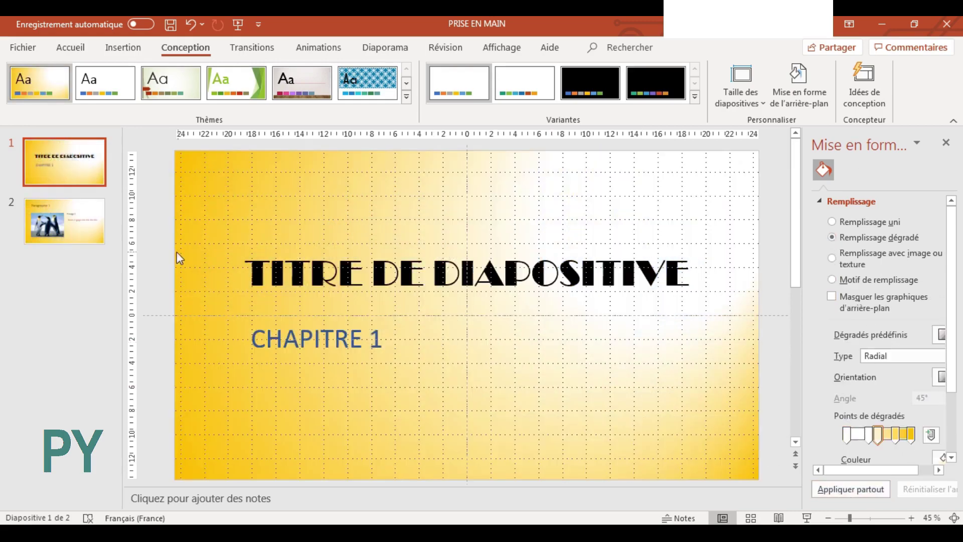
{"action": "left_click", "coordinate": [73, 224]}
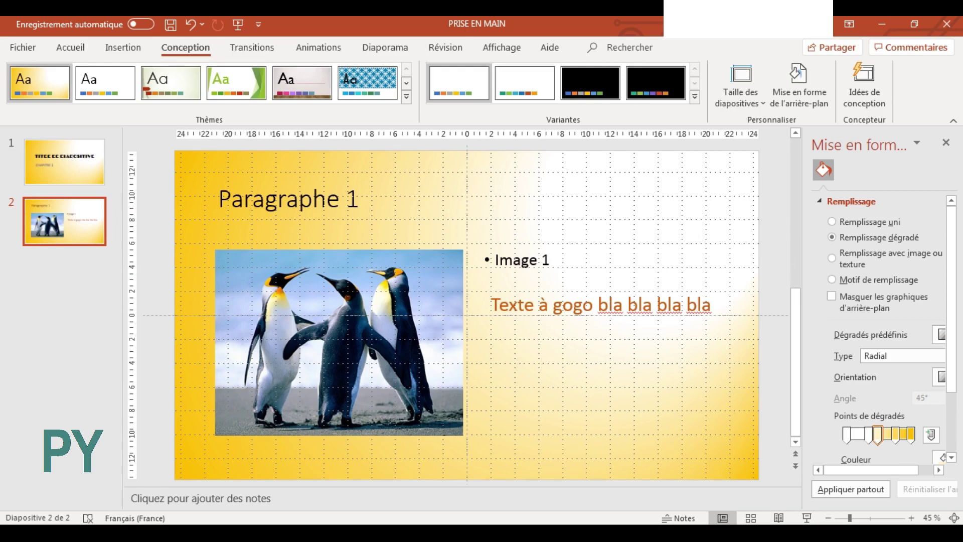
{"action": "key", "text": "ctrl+z"}
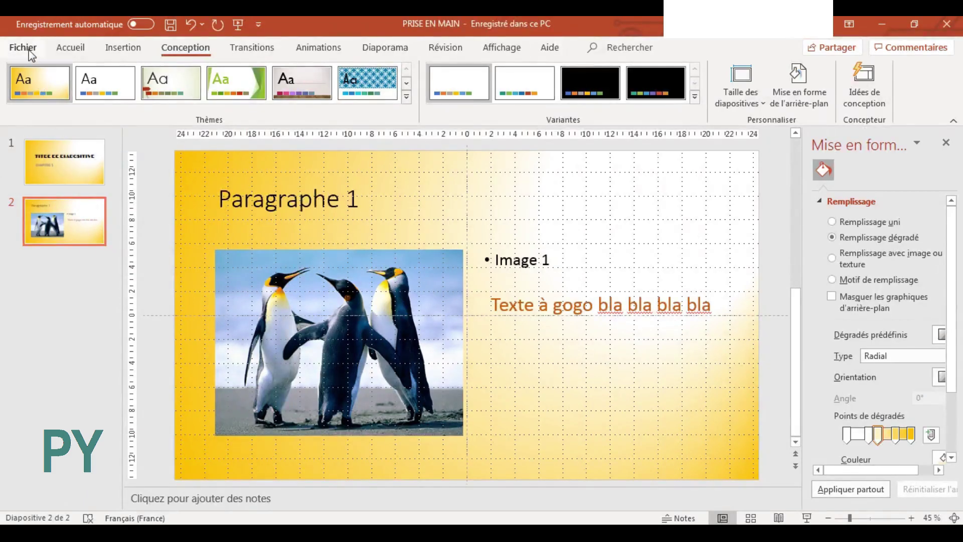
- Save the deck over the existing PRISE EN MAIN.pptx on this PC, confirming the replacement
{"action": "left_click", "coordinate": [23, 48]}
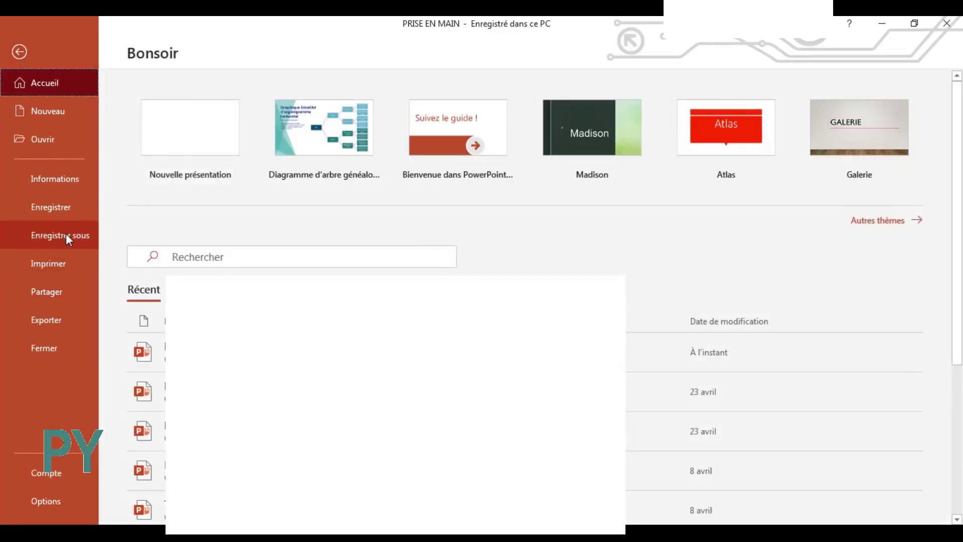
{"action": "left_click", "coordinate": [66, 236]}
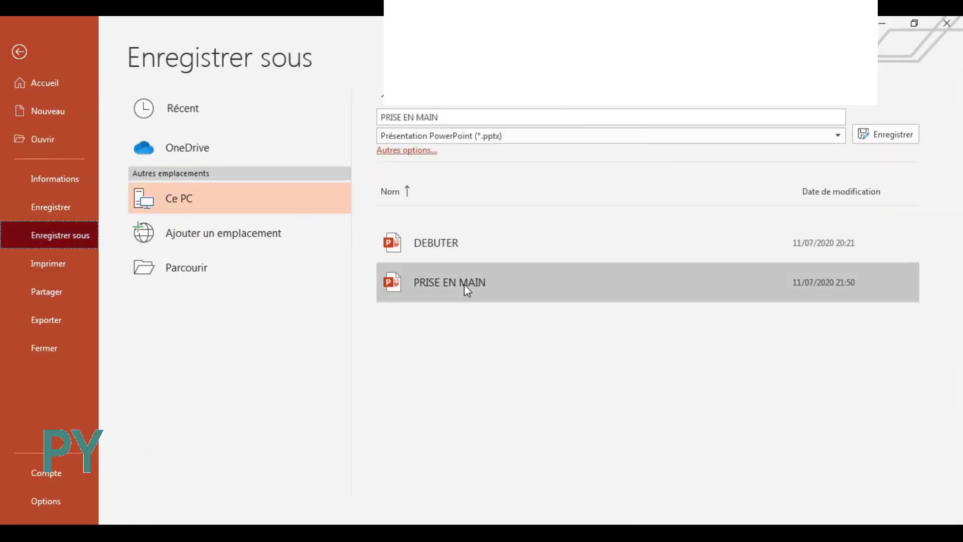
{"action": "left_click", "coordinate": [467, 290]}
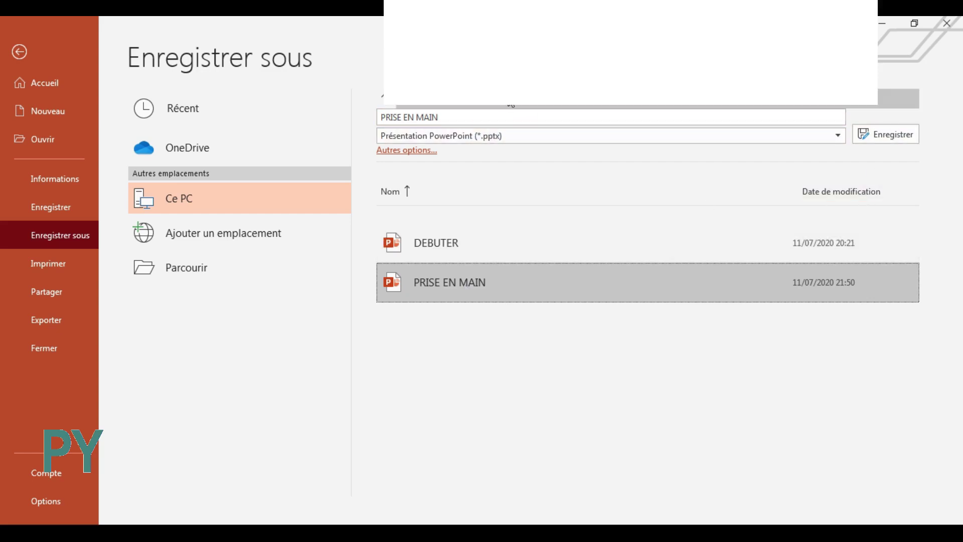
{"action": "left_click", "coordinate": [892, 138]}
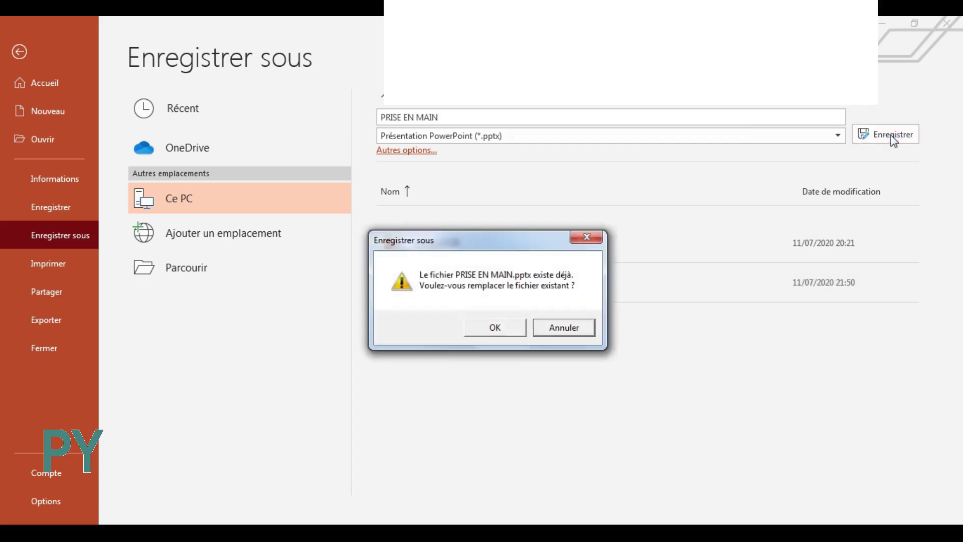
{"action": "left_click", "coordinate": [494, 327]}
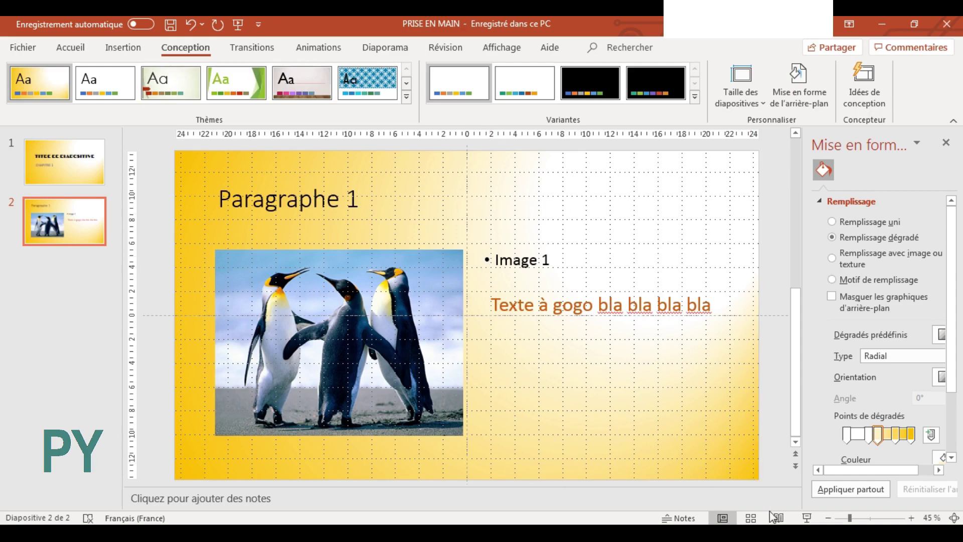
- Run the slideshow from slide 2, then exit back to editing view
{"action": "left_click", "coordinate": [807, 518]}
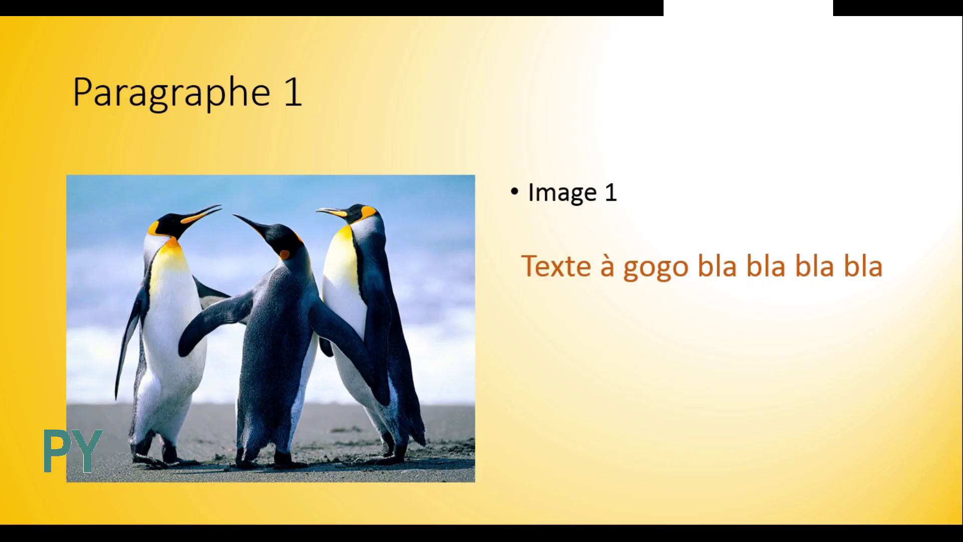
{"action": "left_click", "coordinate": [632, 500]}
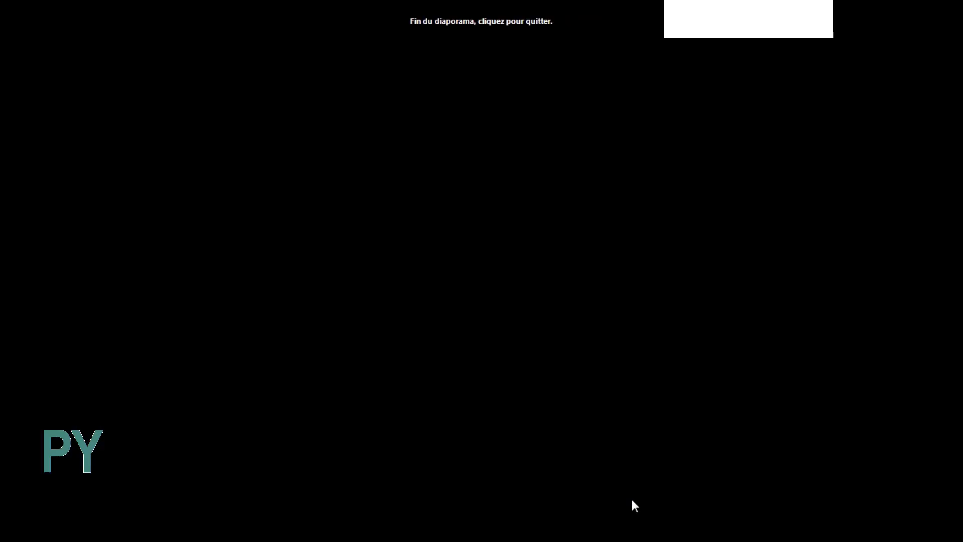
{"action": "left_click", "coordinate": [667, 480]}
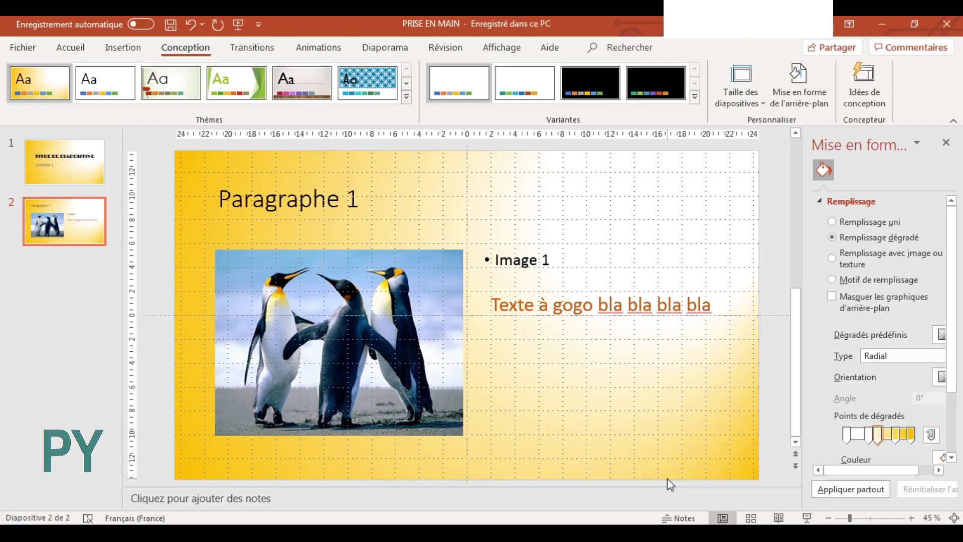
- Select slide 1 and play both gradient slides through to the end-of-show screen
{"action": "left_click", "coordinate": [89, 181]}
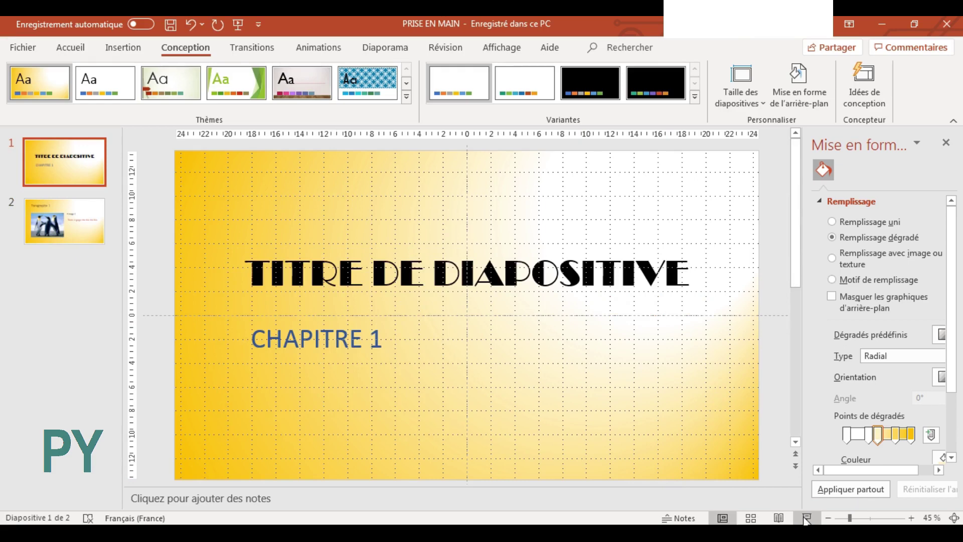
{"action": "left_click", "coordinate": [805, 519]}
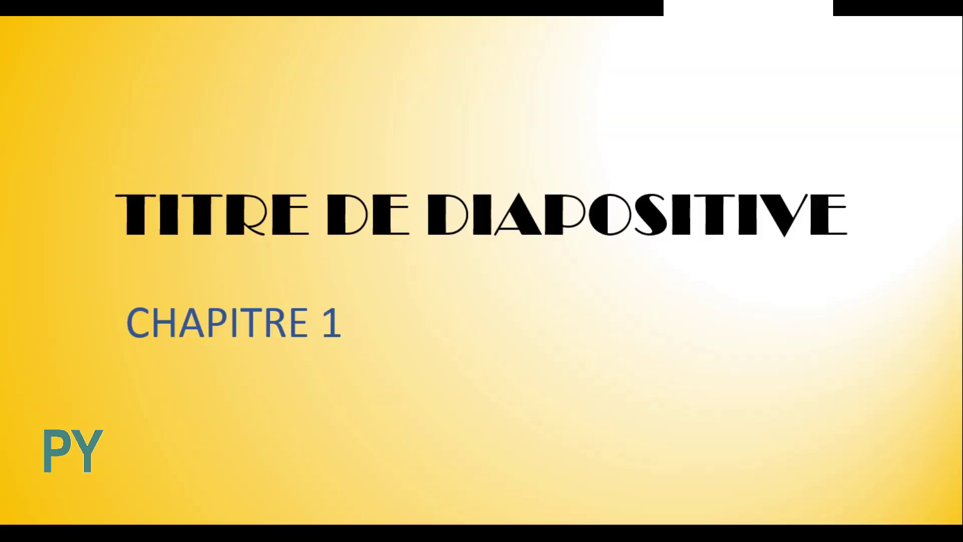
{"action": "left_click", "coordinate": [592, 354]}
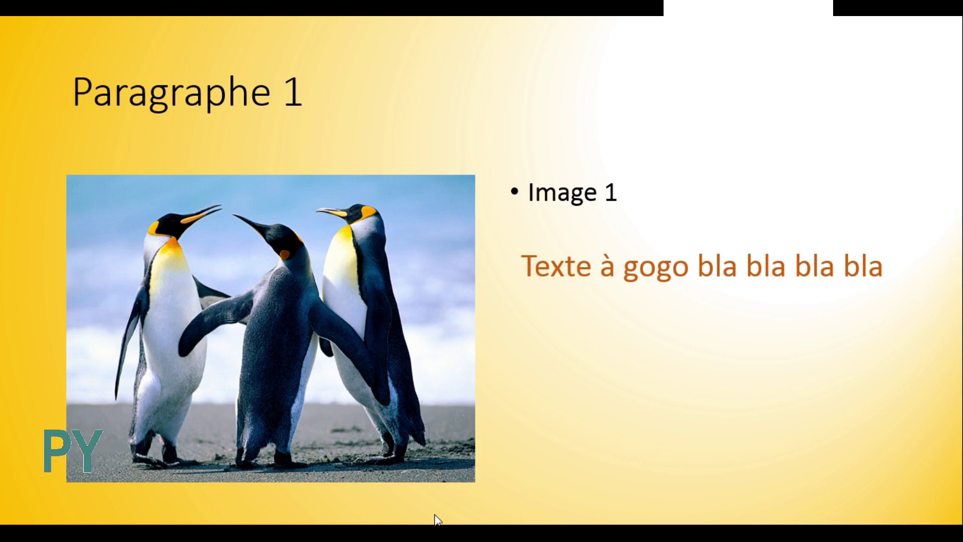
{"action": "left_click", "coordinate": [756, 335]}
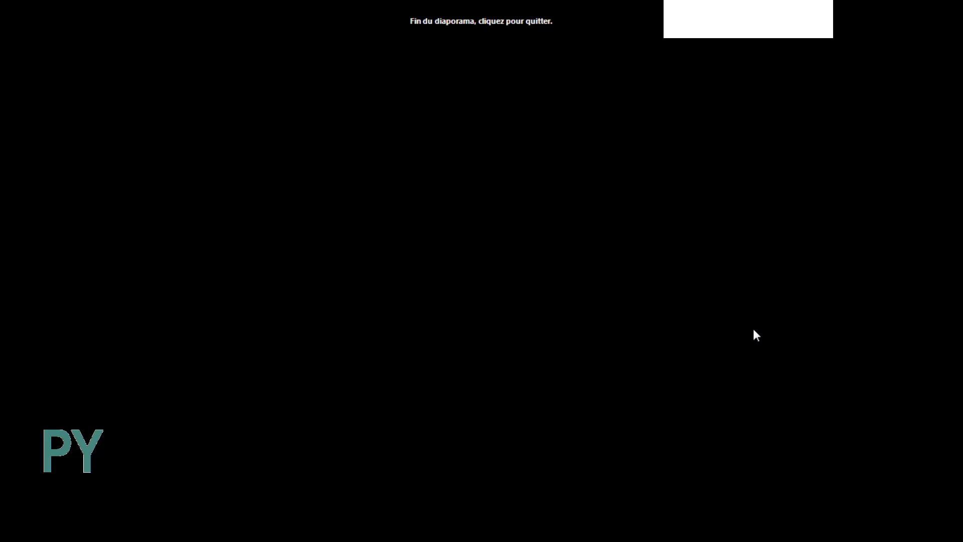